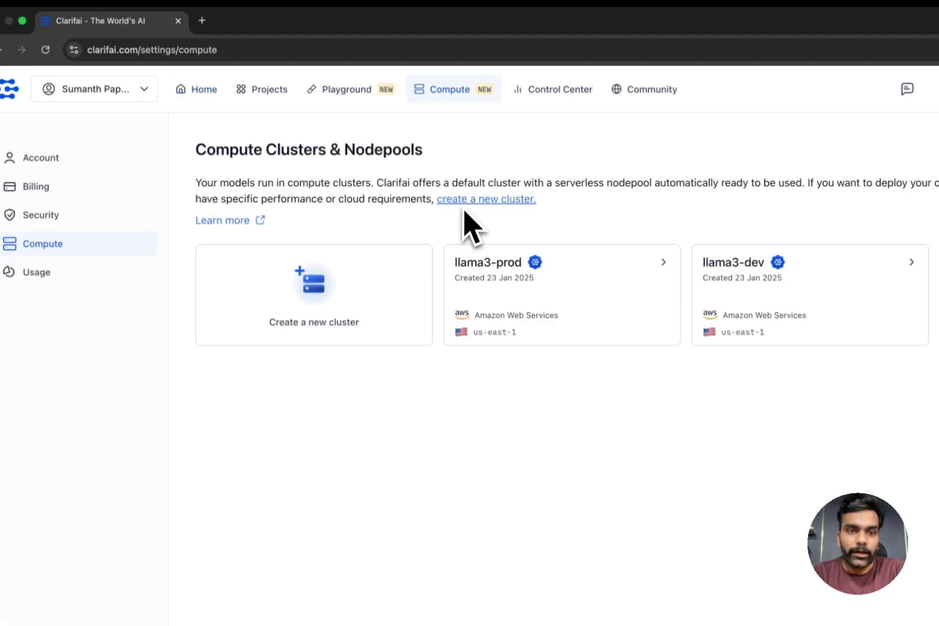
Step: Start creating a new compute cluster and enter test-cluster as its cluster ID, leaving the description empty
left_click(337, 303)
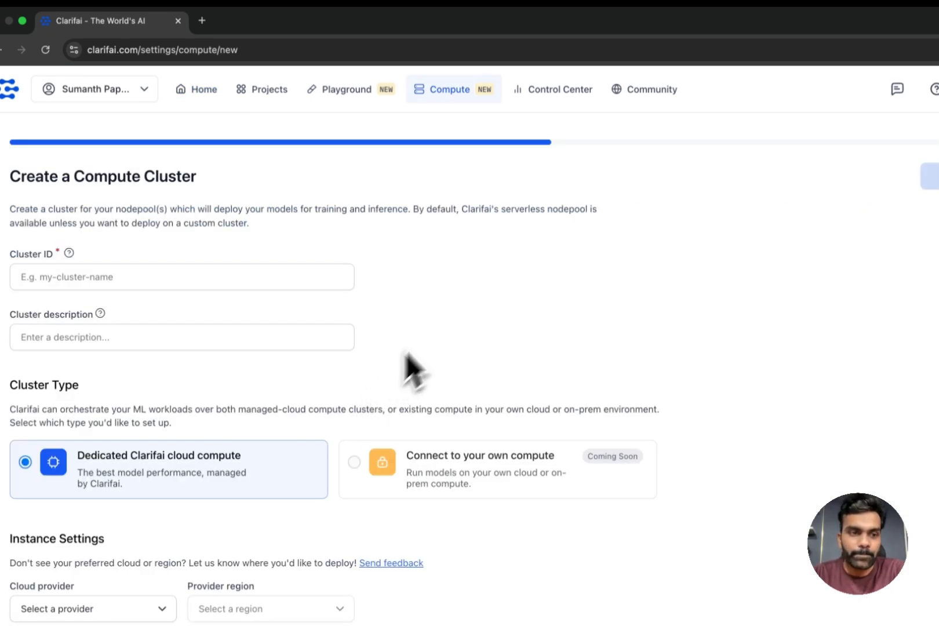
left_click(238, 276)
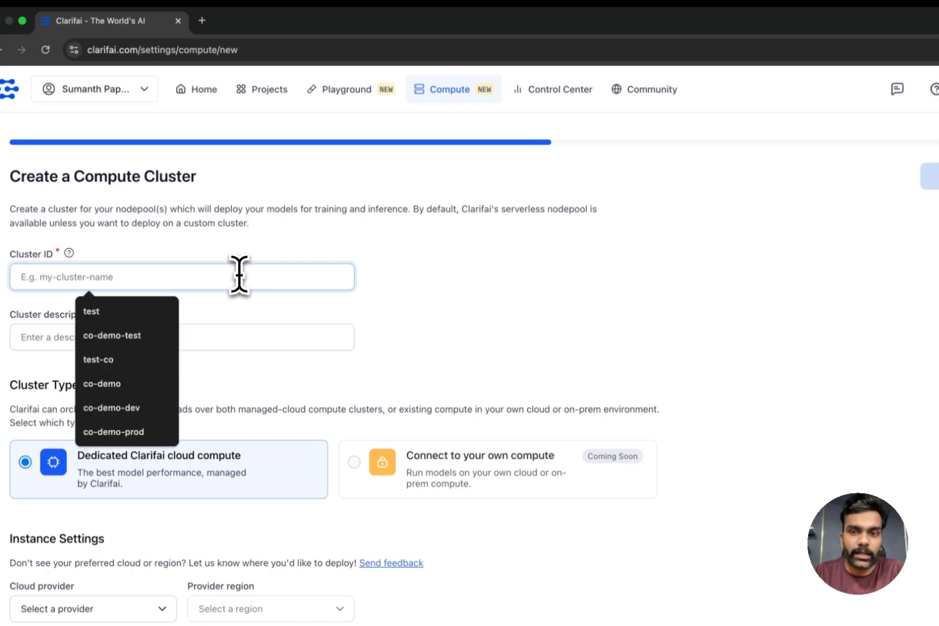
type("test-cluster")
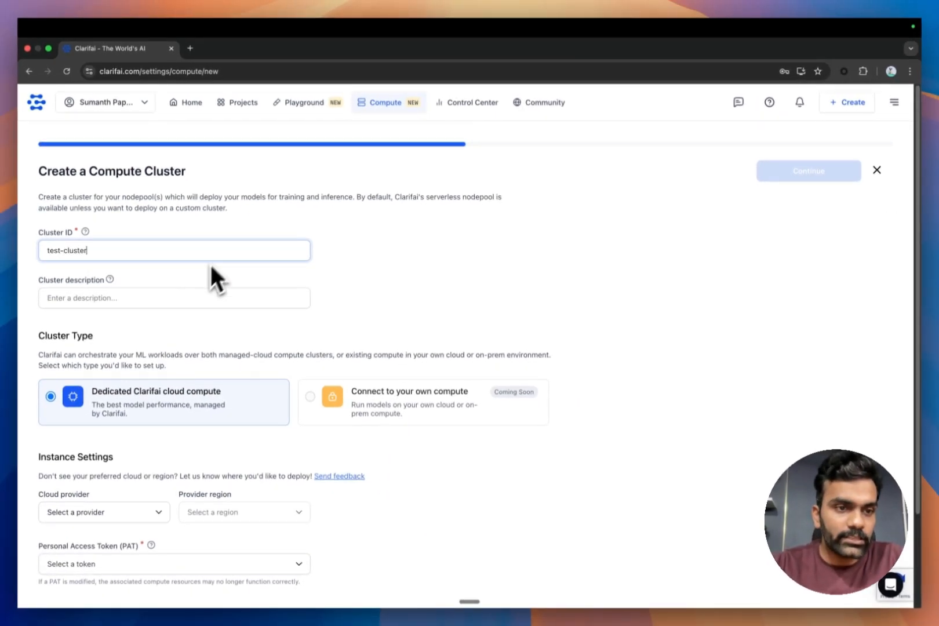
left_click(188, 297)
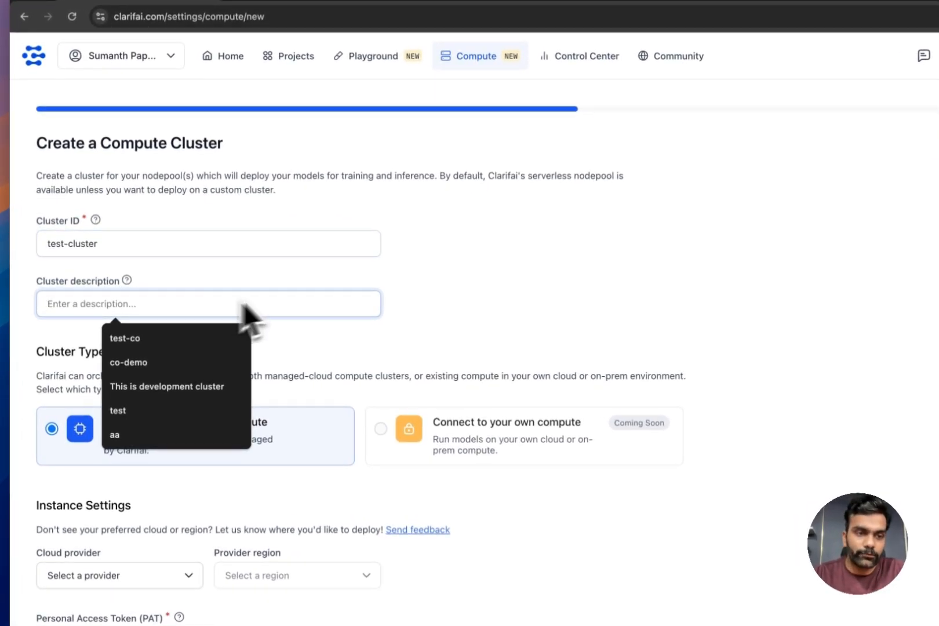
left_click(407, 290)
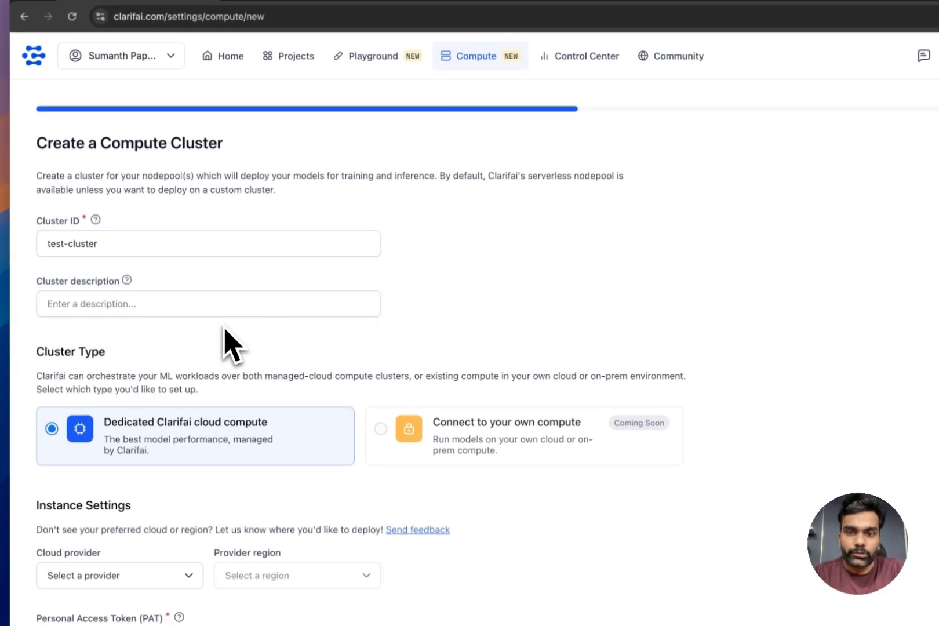
Step: Choose Amazon Web Services as the cluster's cloud provider and us-east-1 as the provider region
scroll(225, 330, "down", 1)
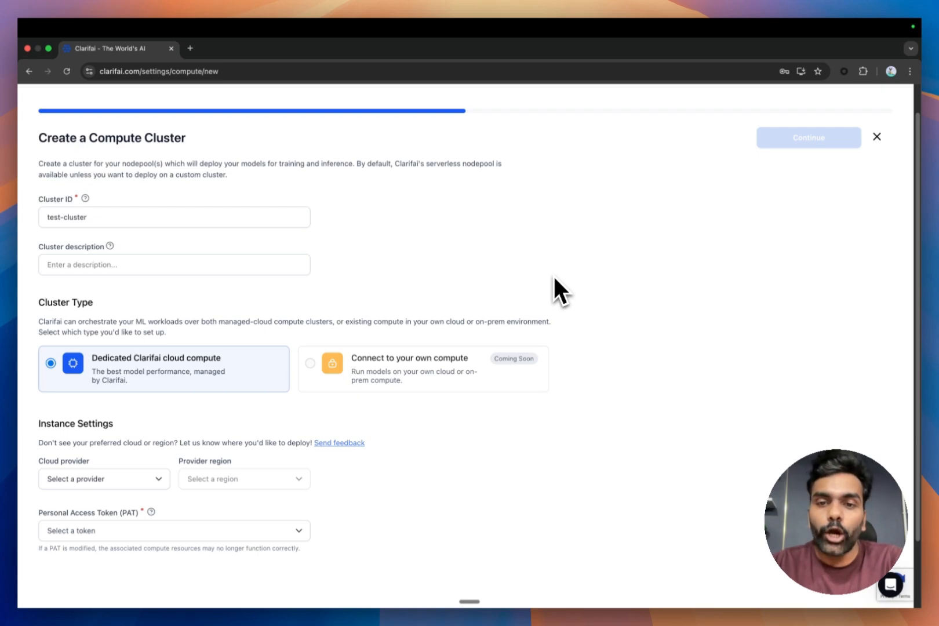
scroll(145, 412, "down", 2)
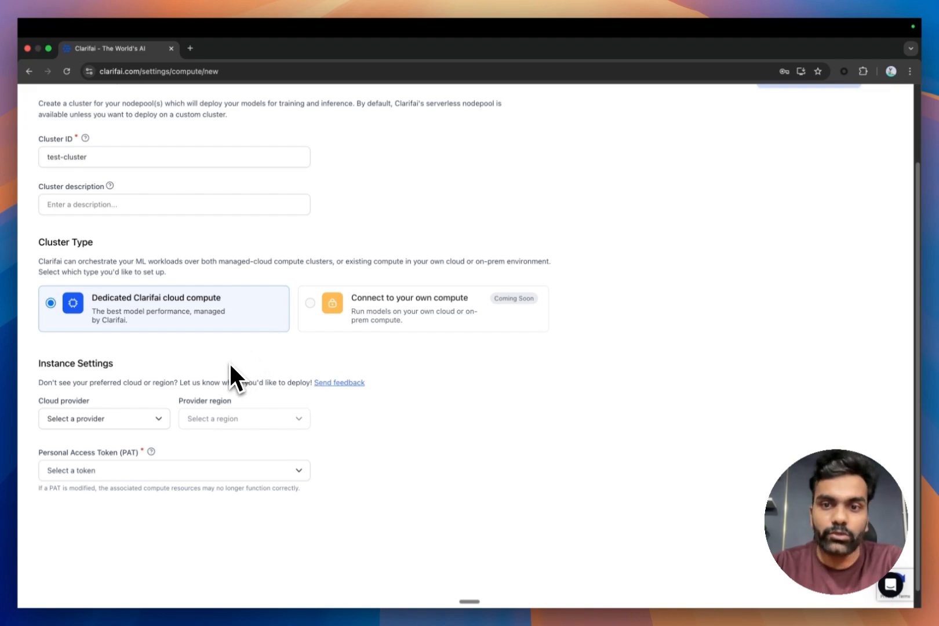
left_click(145, 420)
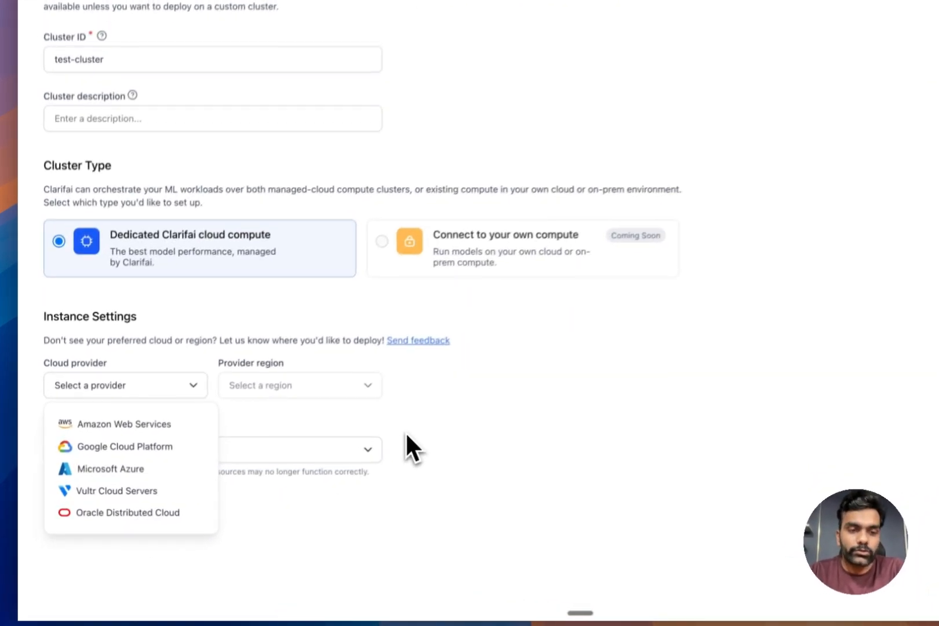
left_click(330, 459)
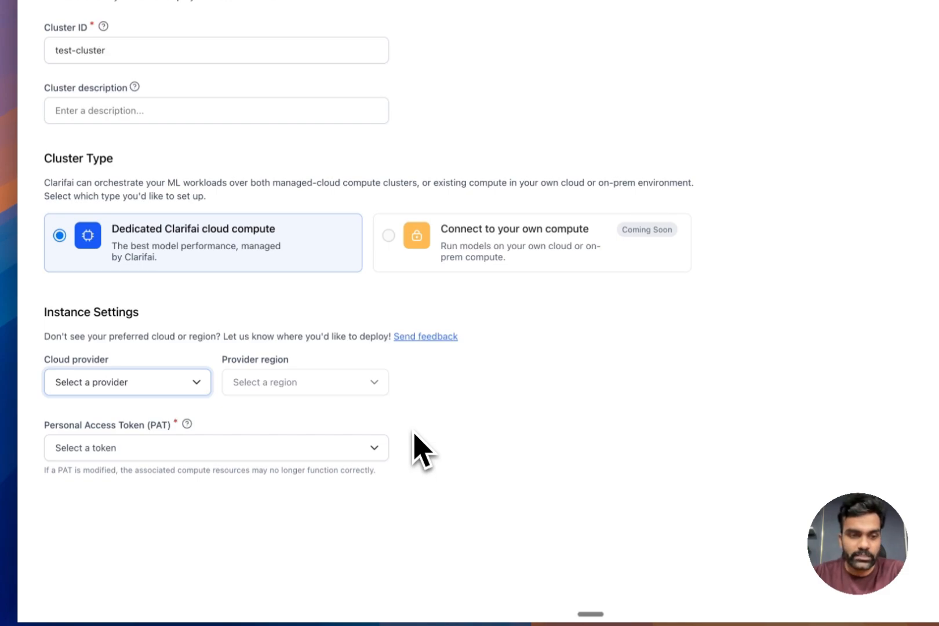
left_click(177, 387)
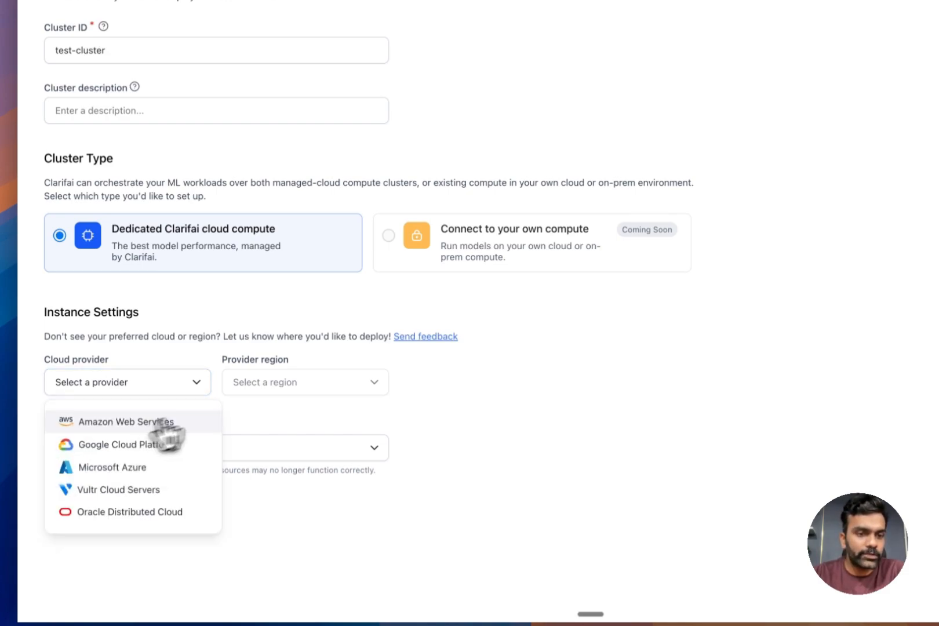
left_click(159, 423)
left_click(283, 383)
left_click(284, 421)
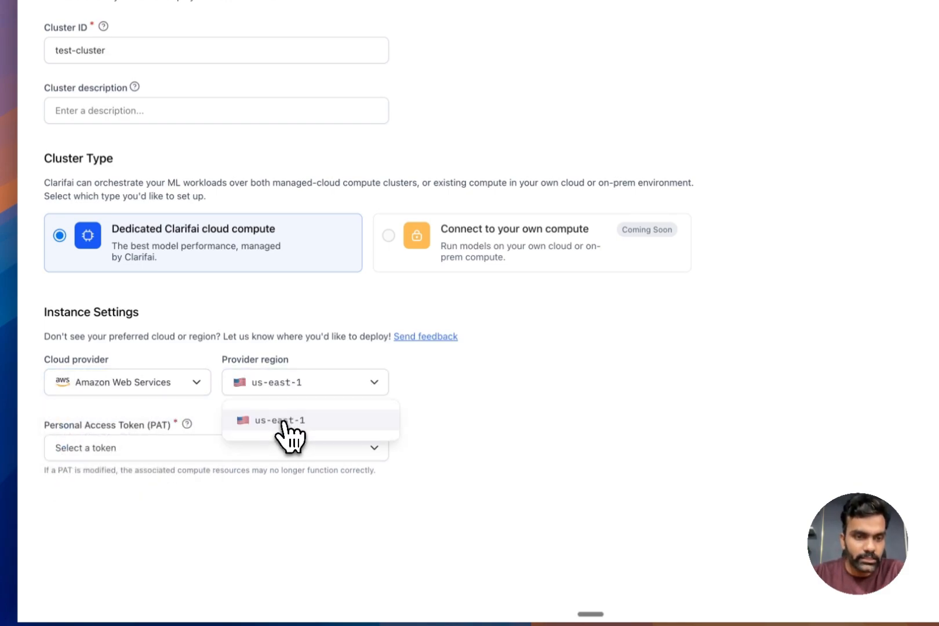
Step: Select the Personal Access Token named CO for the cluster and continue to the node pool setup
scroll(449, 399, "down", 1)
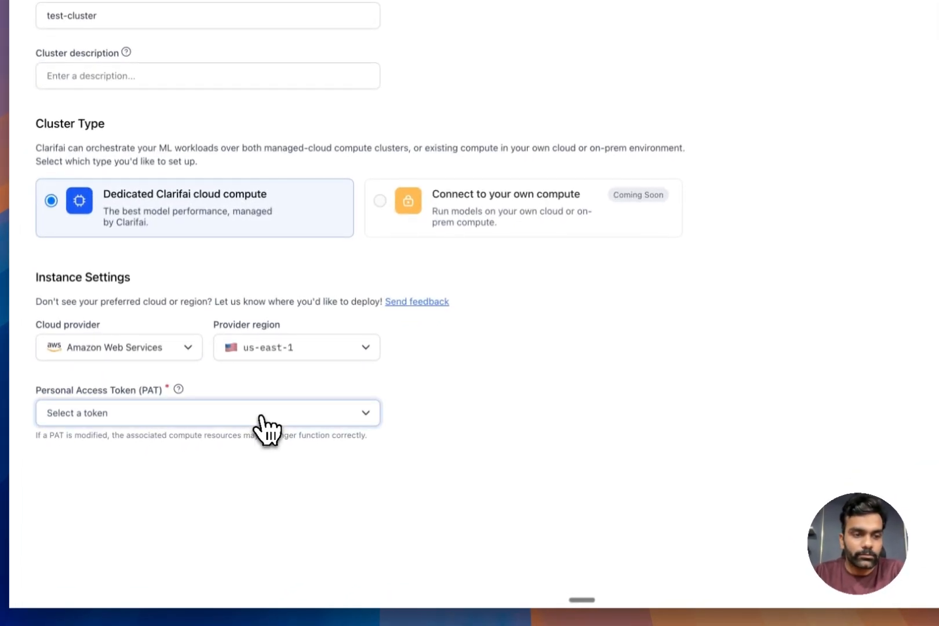
left_click(222, 455)
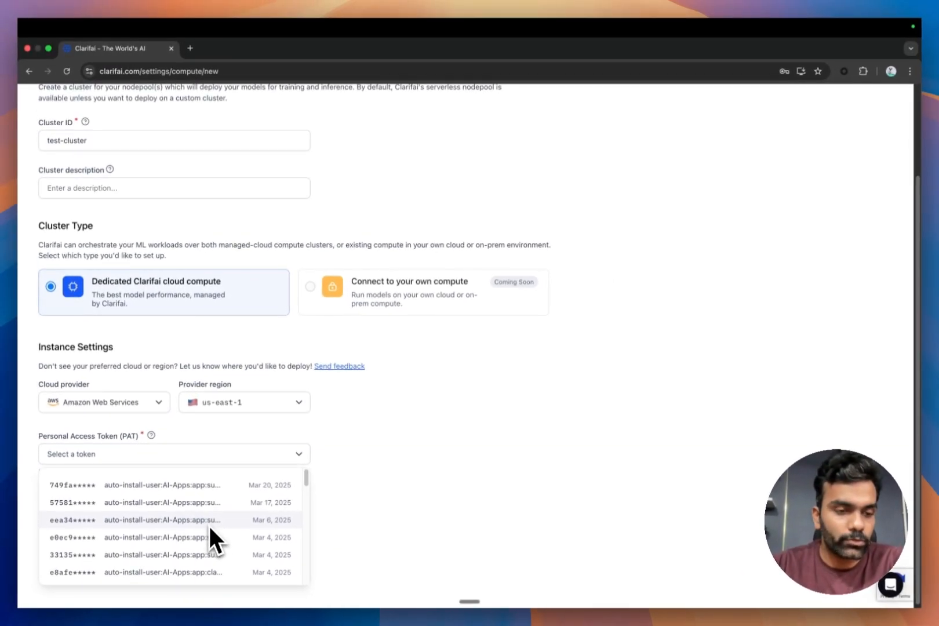
scroll(205, 529, "down", 15)
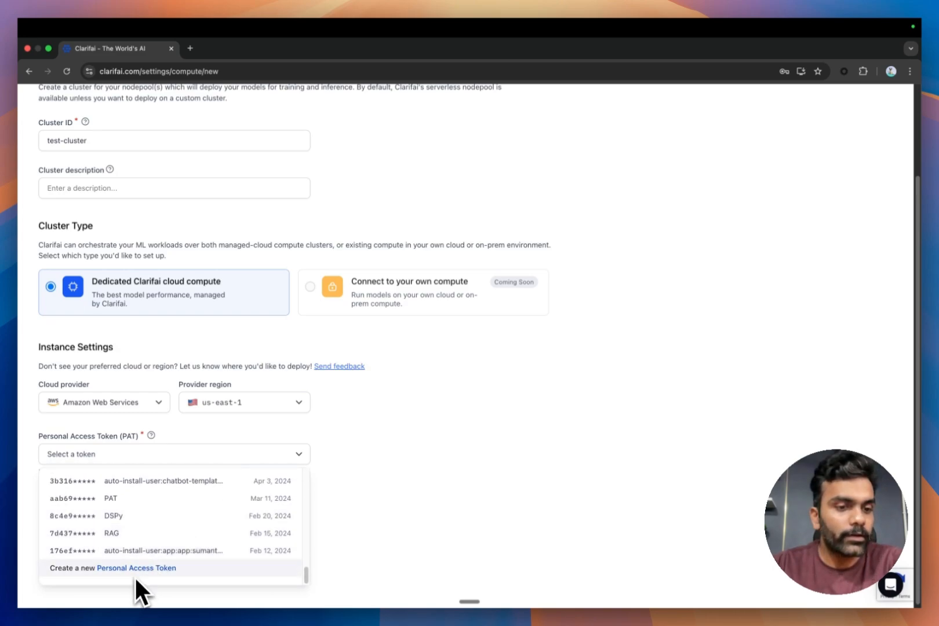
scroll(180, 537, "up", 10)
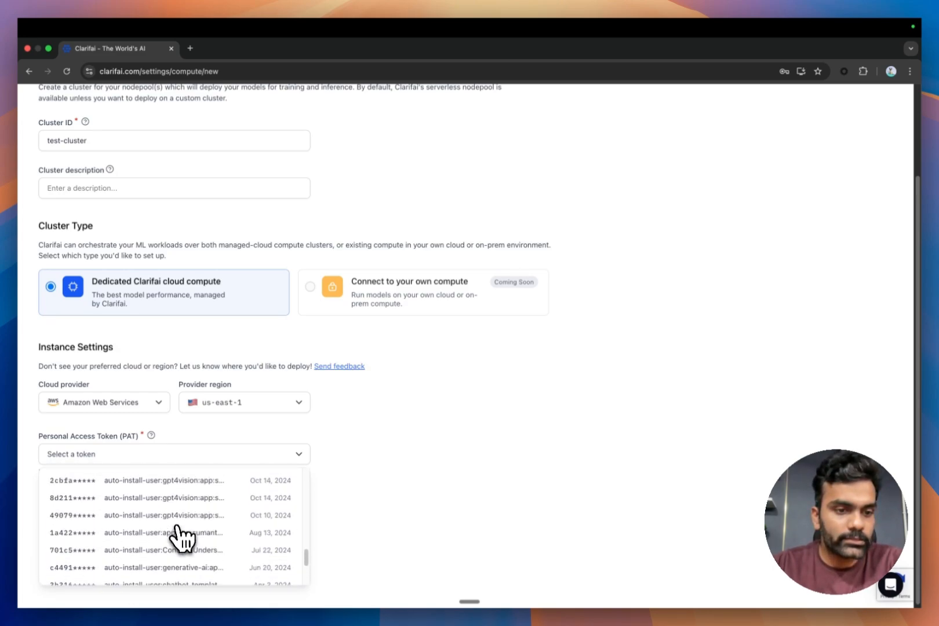
scroll(178, 528, "up", 2)
scroll(194, 486, "down", 1)
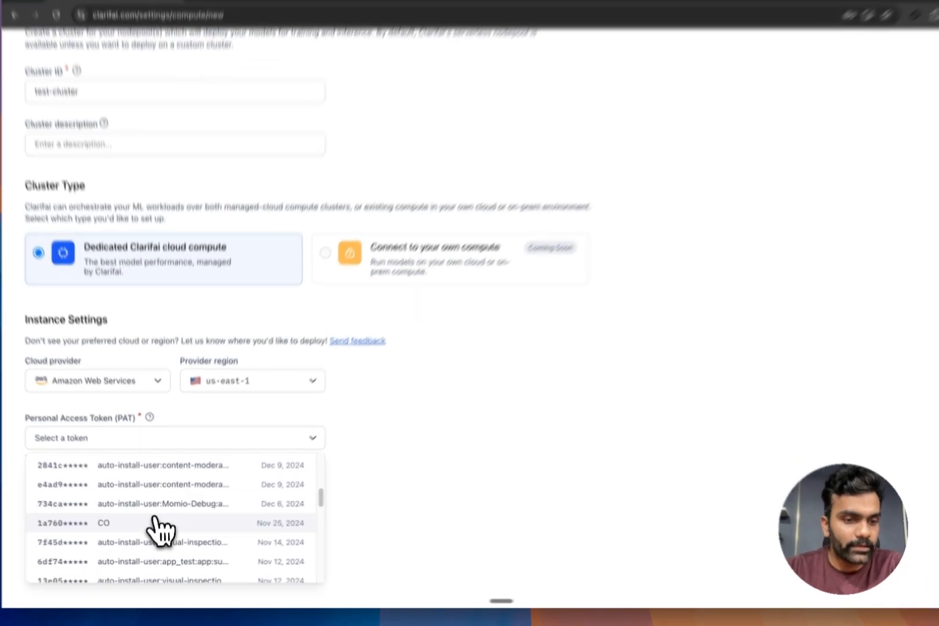
left_click(159, 530)
scroll(470, 456, "up", 3)
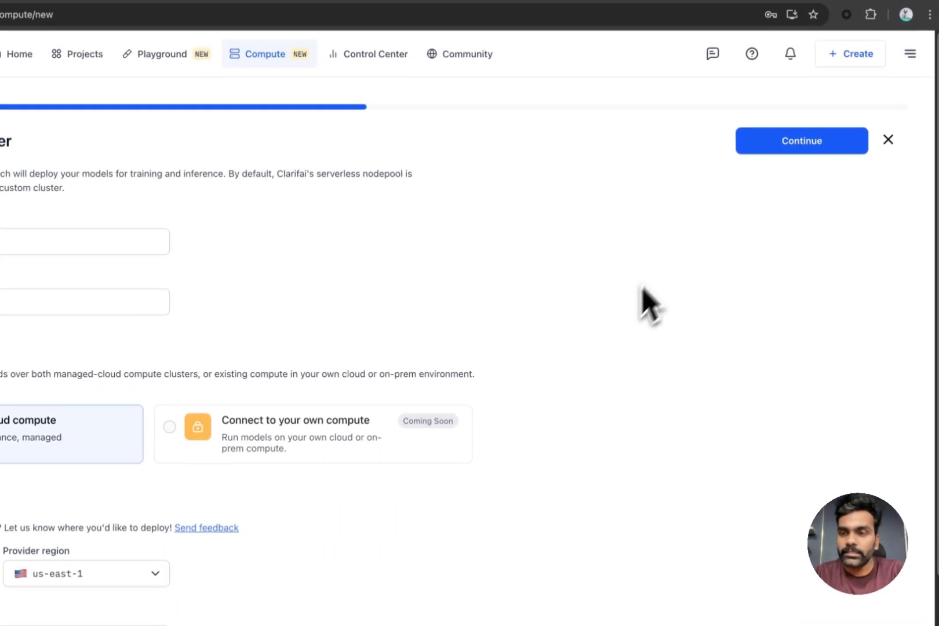
left_click(773, 152)
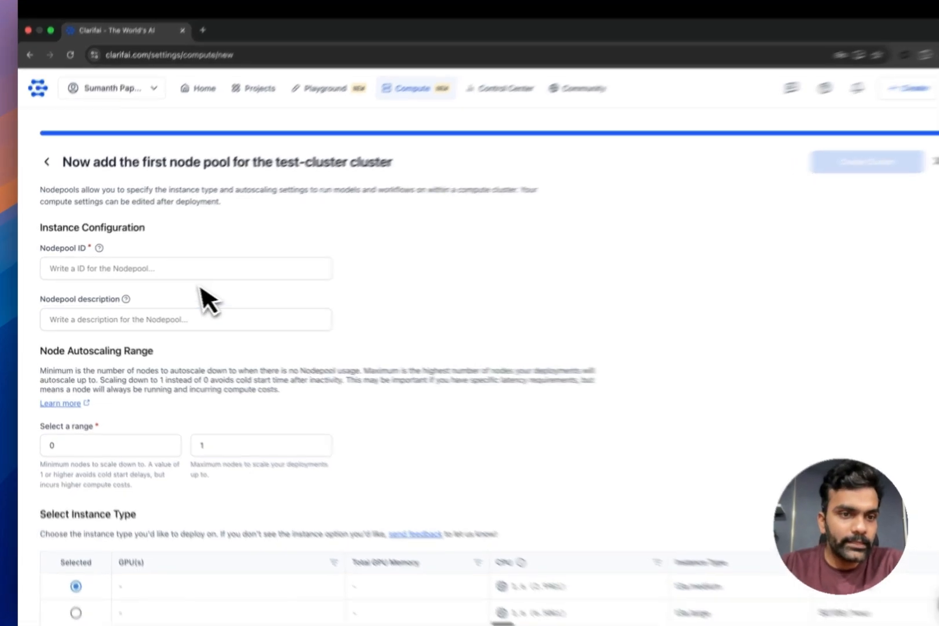
Step: Enter test-nodepool as the nodepool ID, leaving the nodepool description empty
left_click(179, 276)
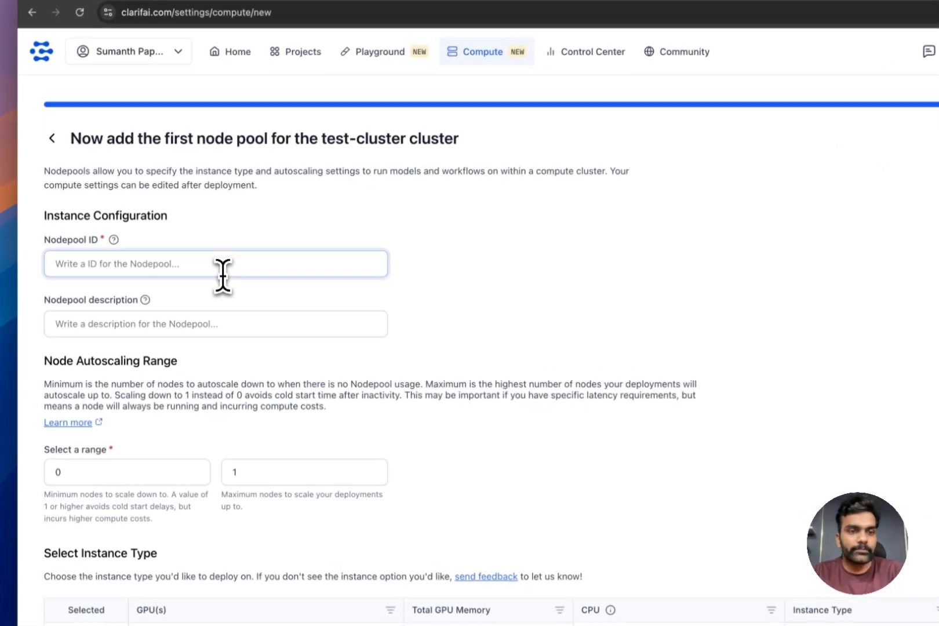
type("test-nodepool")
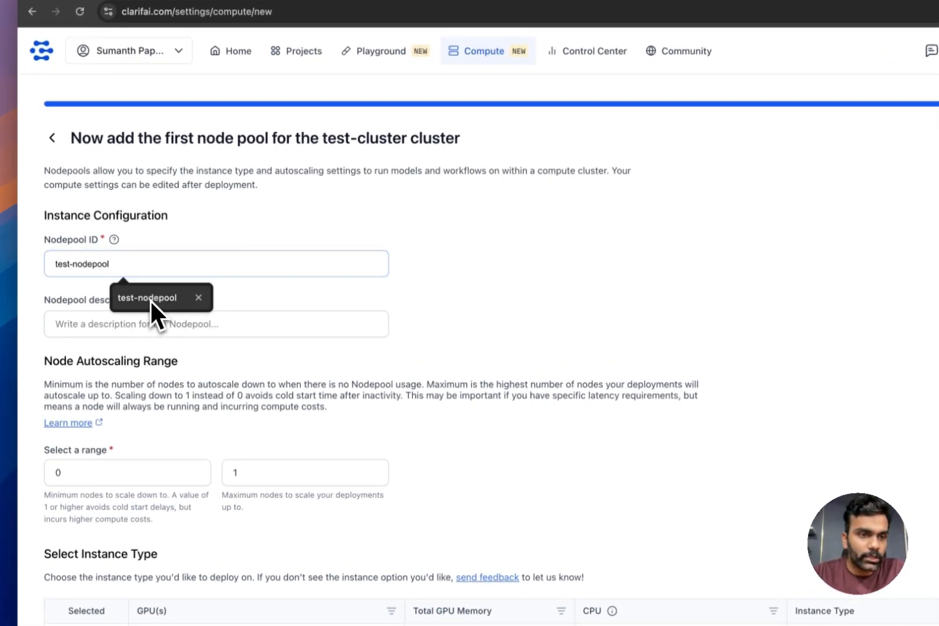
left_click(152, 298)
left_click(436, 305)
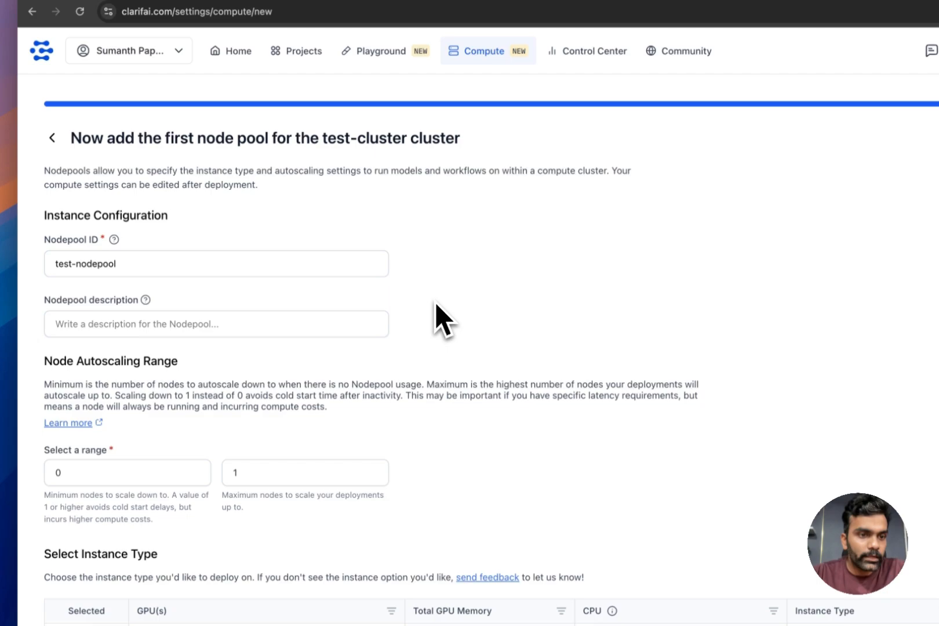
left_click(258, 330)
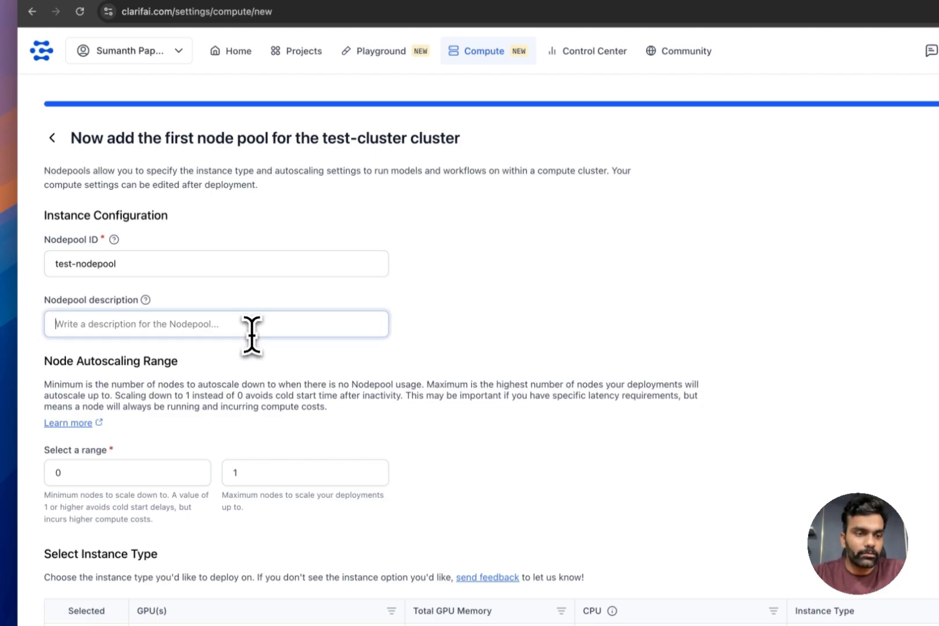
Step: Set the node autoscaling range to a minimum of 1 and a maximum of 5 nodes
scroll(426, 266, "down", 2)
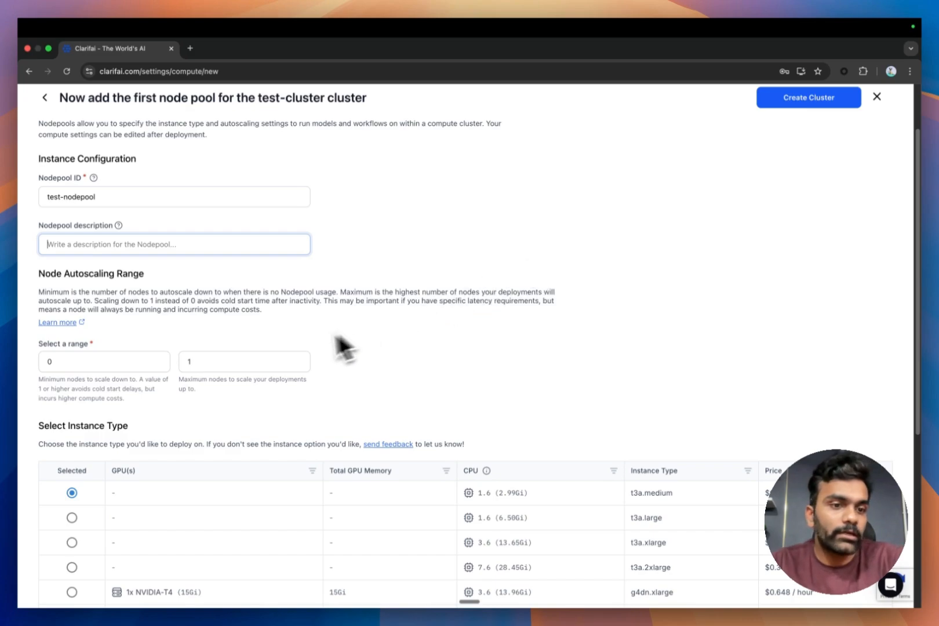
left_click(118, 362)
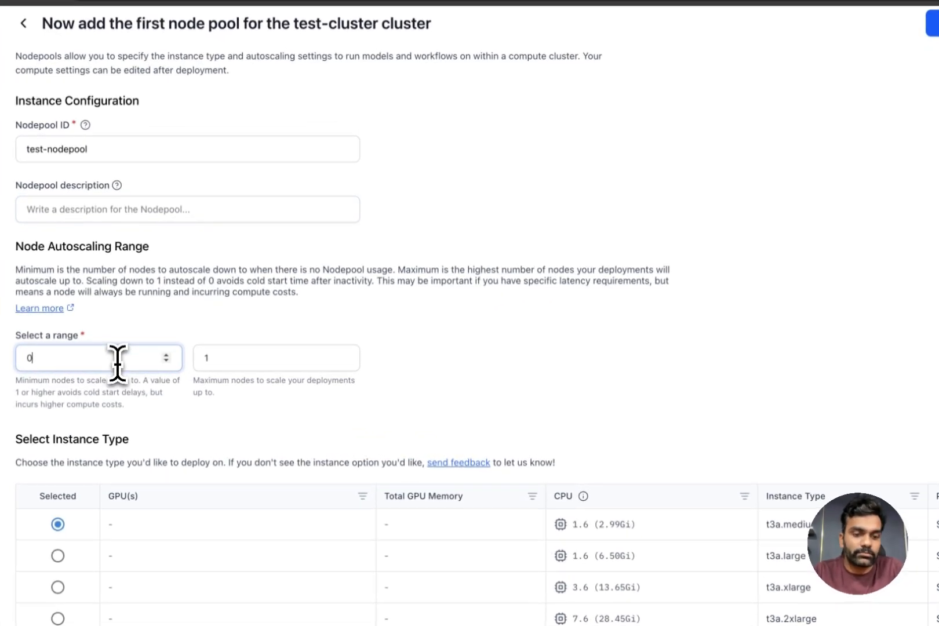
key("BackSpace")
type("1")
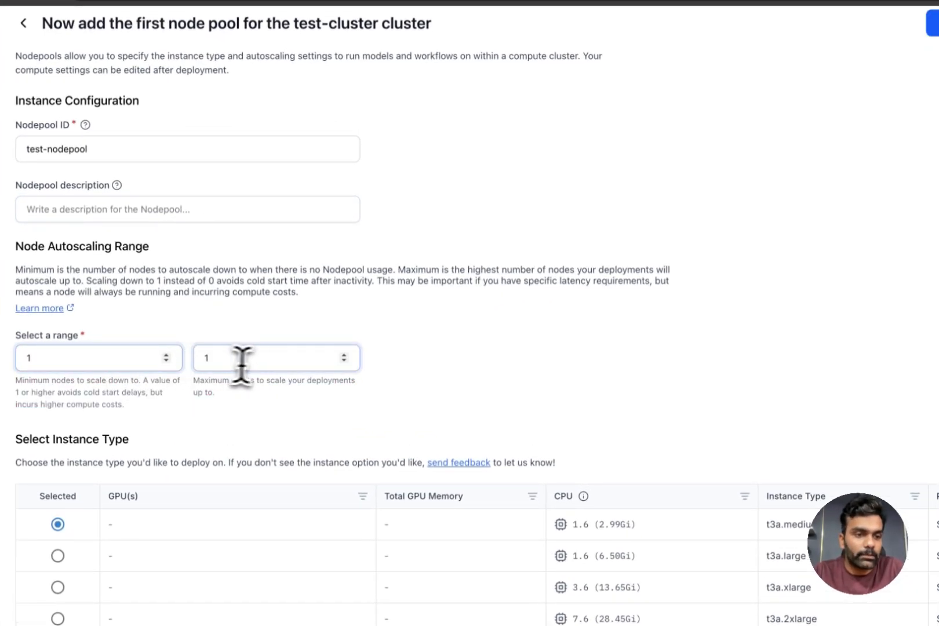
left_click(265, 364)
key("BackSpace")
type("5")
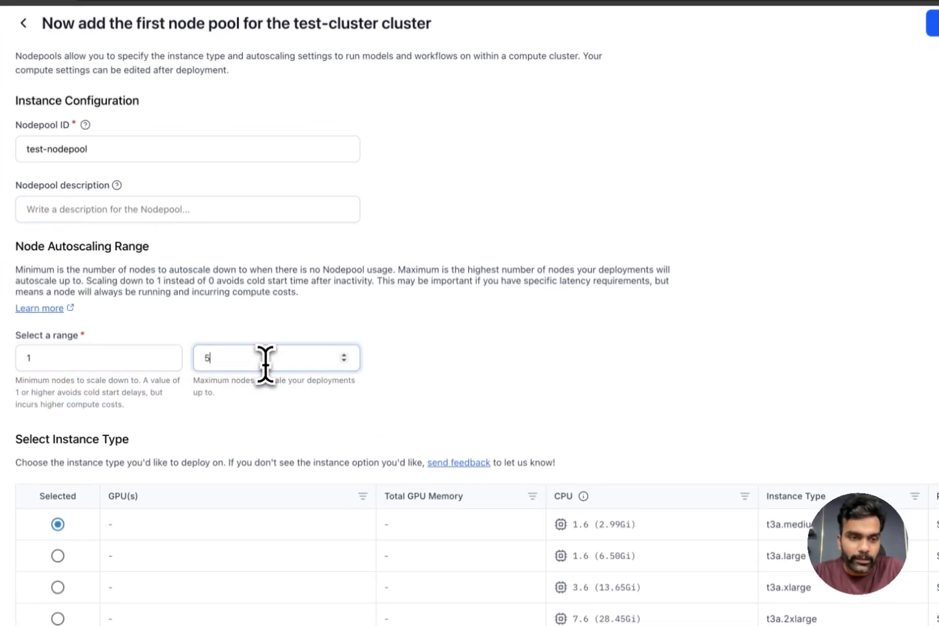
left_click(526, 351)
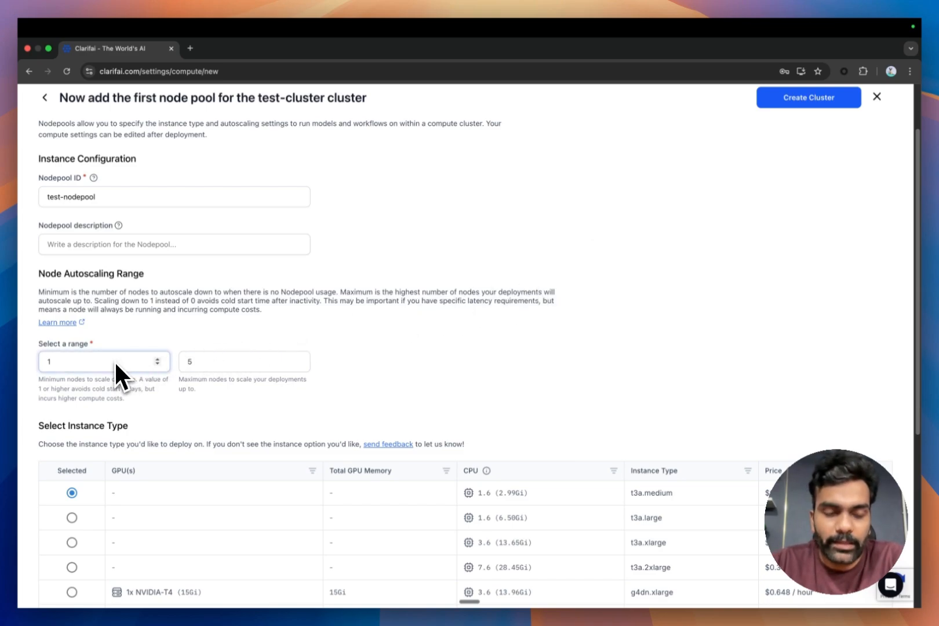
Step: Examine the available instance types, comparing their GPUs, GPU memory, CPU and hourly price
scroll(399, 363, "down", 1)
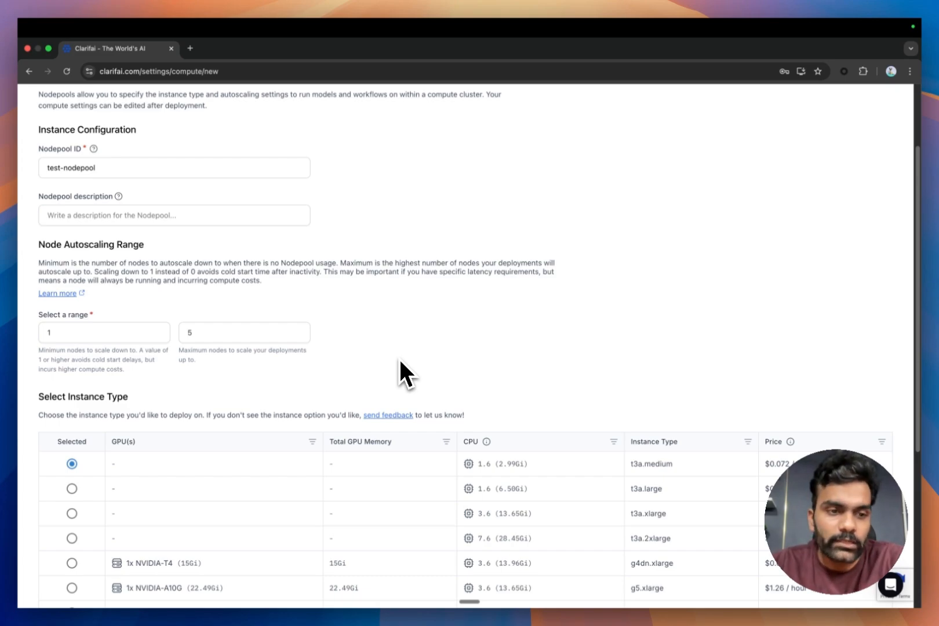
scroll(406, 374, "down", 3)
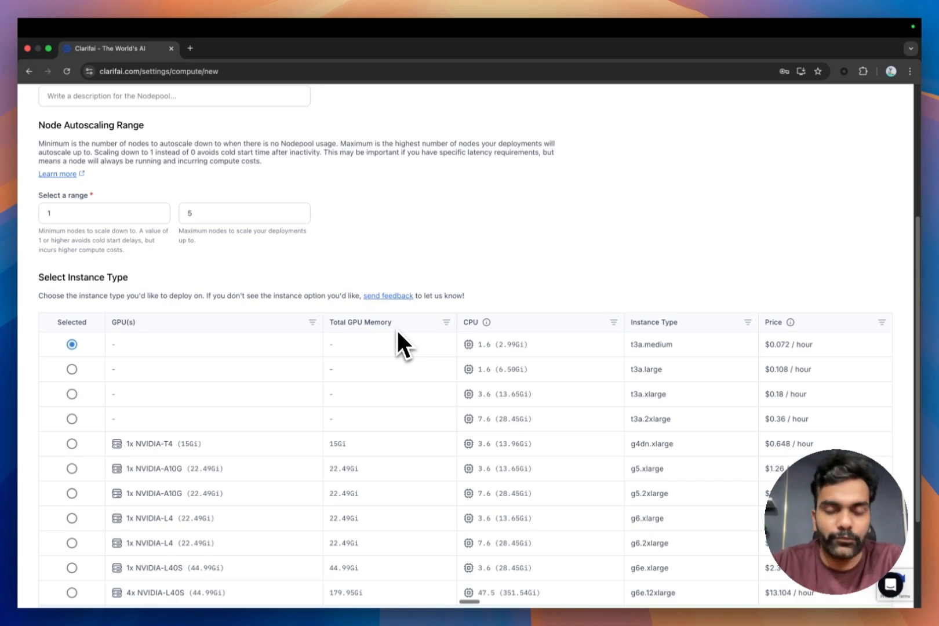
scroll(384, 349, "down", 1)
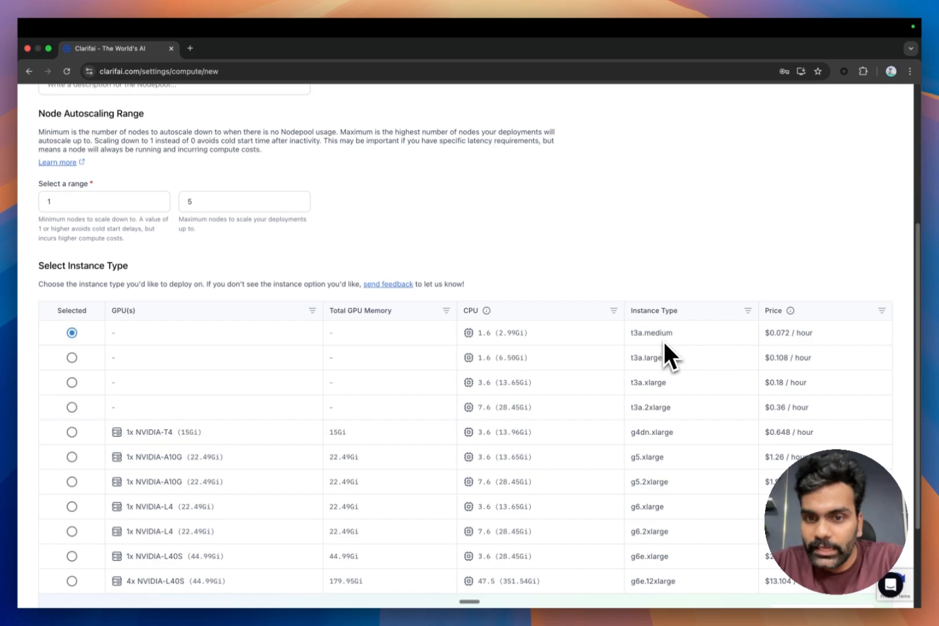
scroll(662, 341, "down", 1)
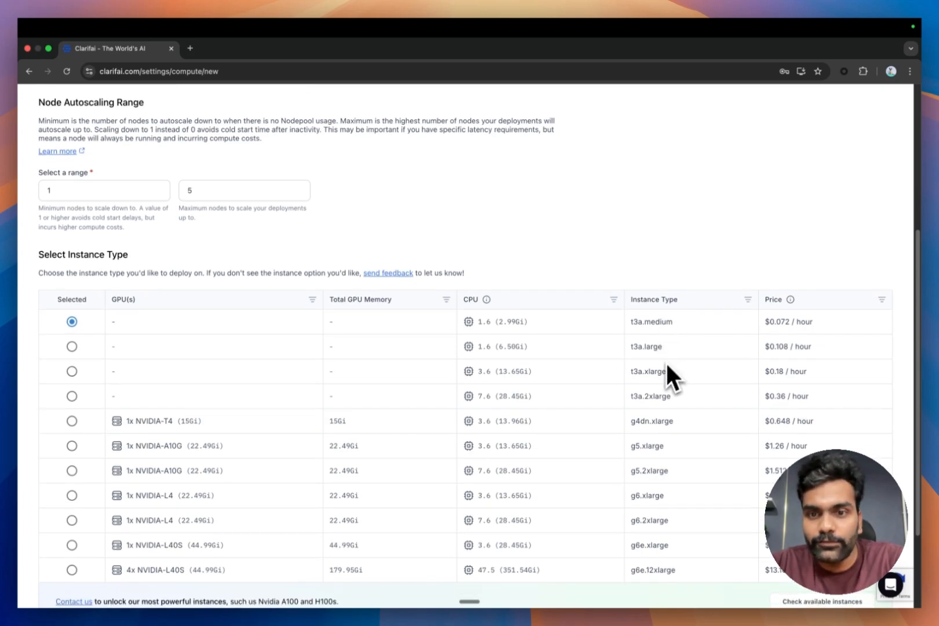
scroll(659, 386, "down", 1)
scroll(685, 436, "down", 1)
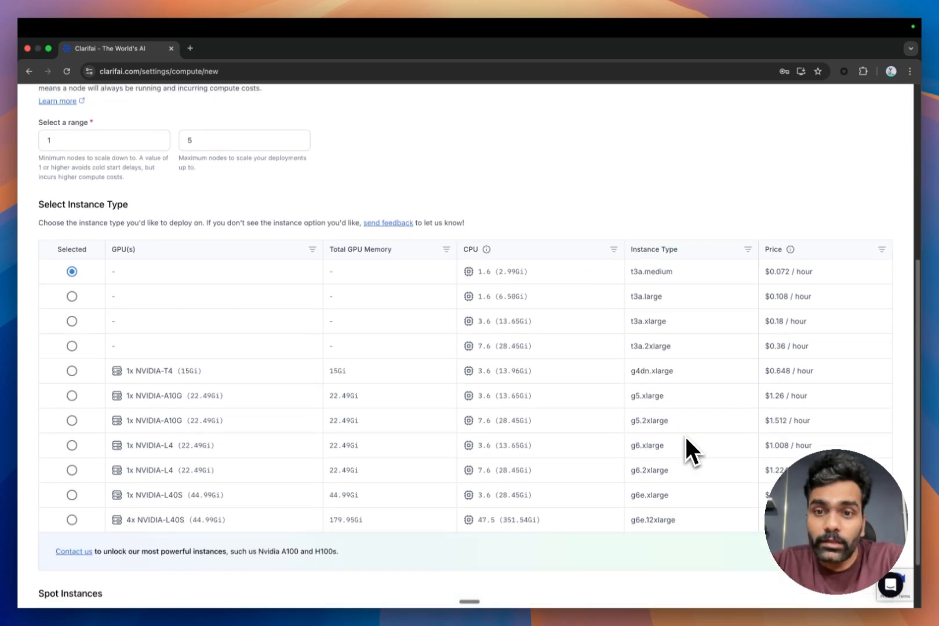
scroll(686, 436, "up", 1)
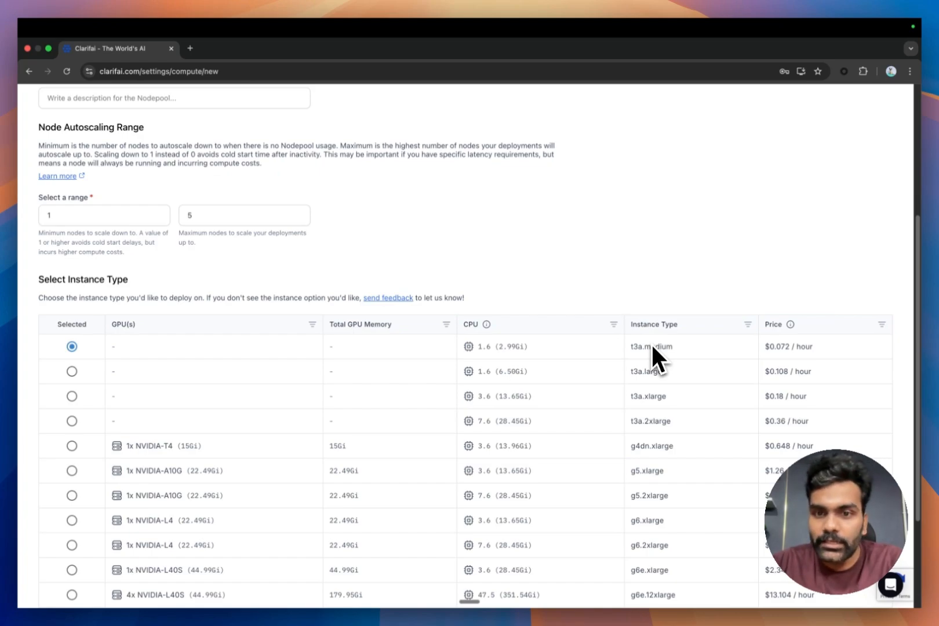
scroll(650, 342, "down", 3)
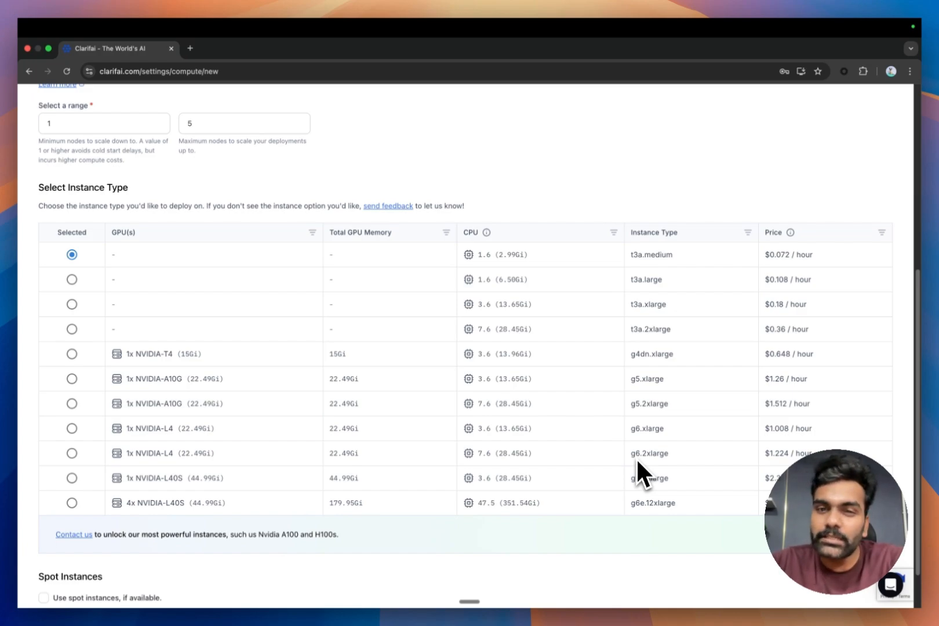
scroll(650, 499, "down", 1)
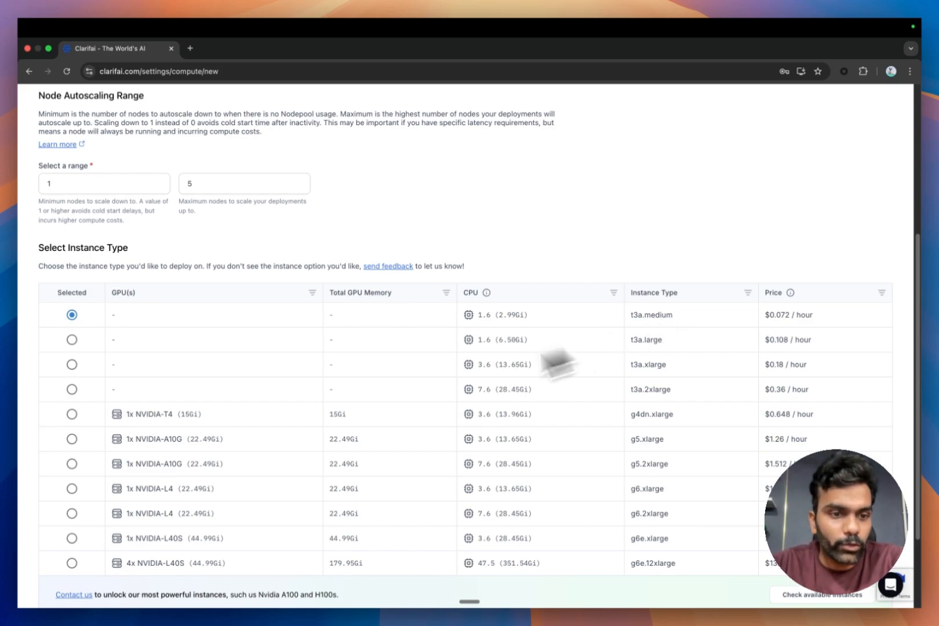
Step: Choose the g5.2xlarge instance type with one NVIDIA-A10G GPU, keep spot instances enabled, and create the cluster with its nodepool
scroll(646, 454, "down", 1)
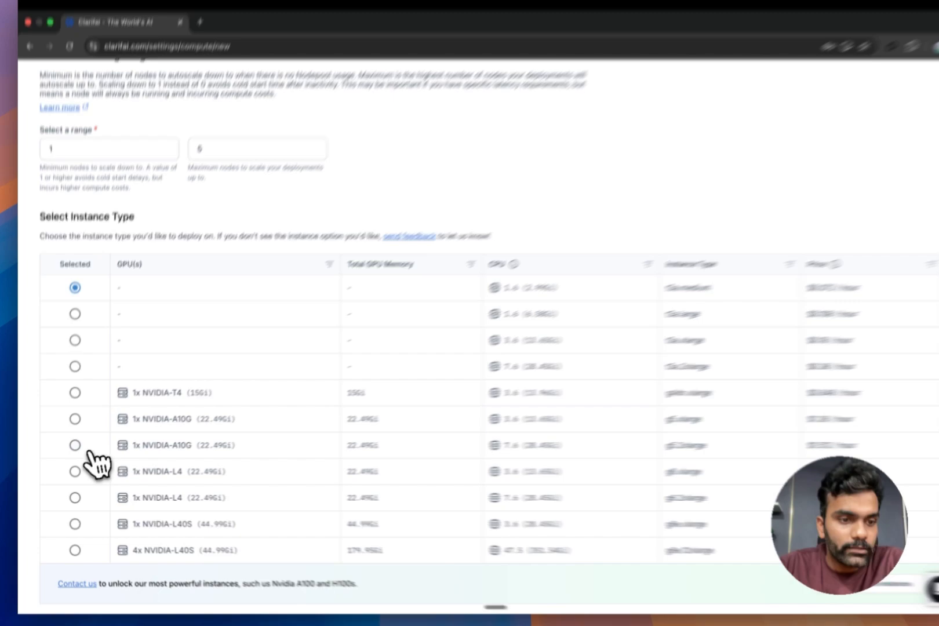
left_click(71, 448)
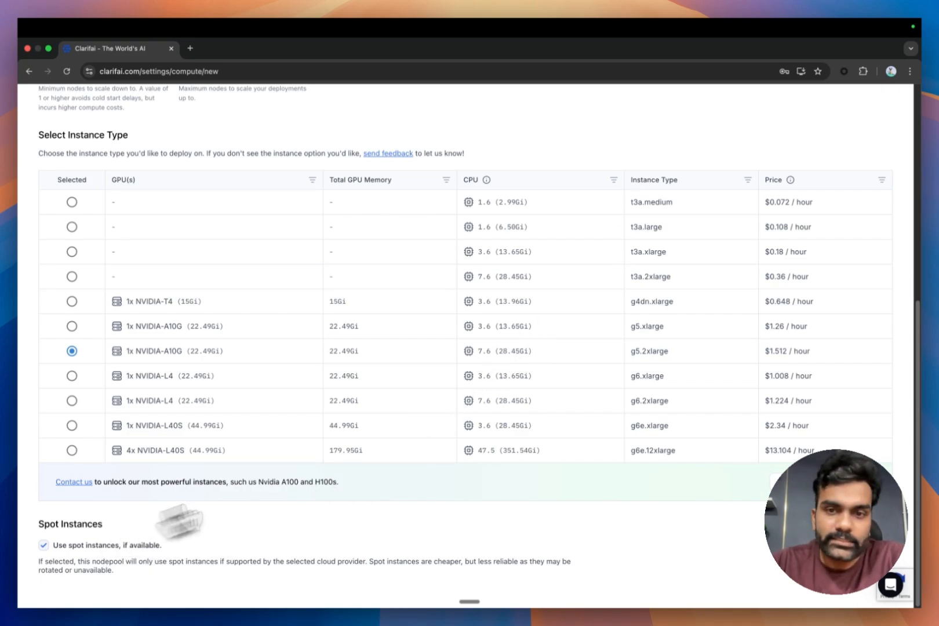
scroll(451, 425, "up", 6)
left_click(796, 176)
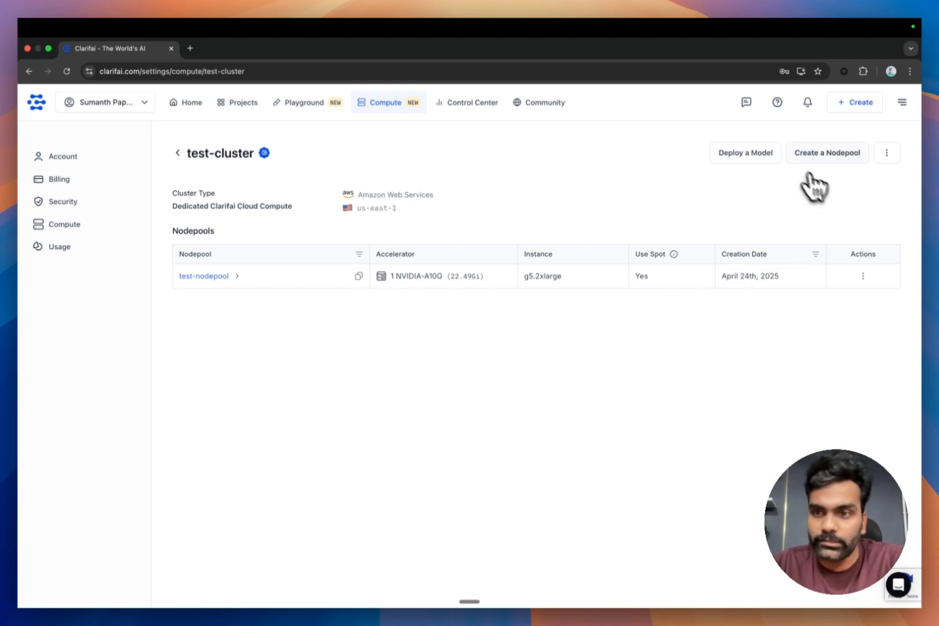
Step: Examine the settings for creating an additional nodepool in test-cluster and return to the cluster page without creating one
left_click(815, 157)
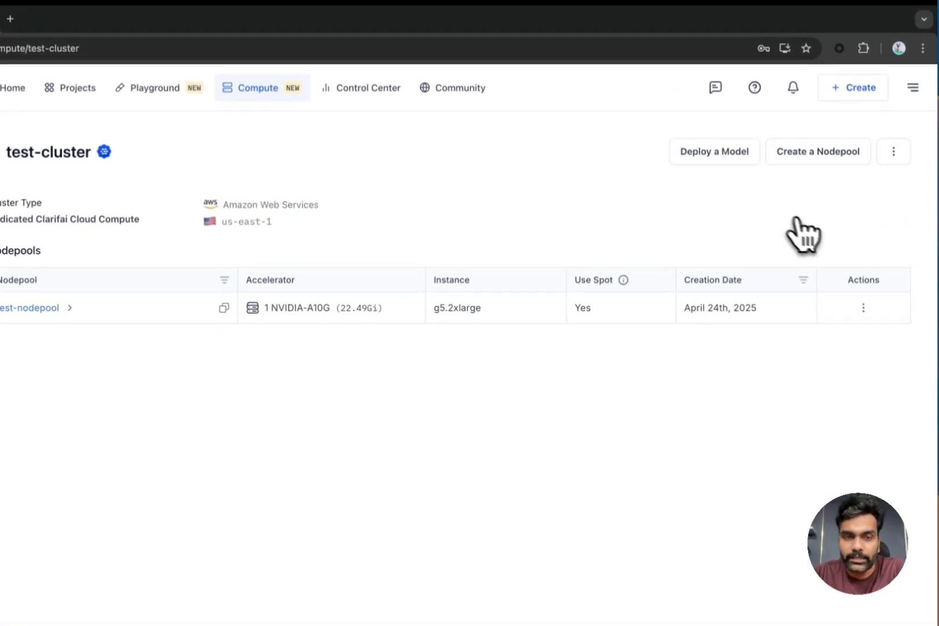
scroll(354, 344, "down", 6)
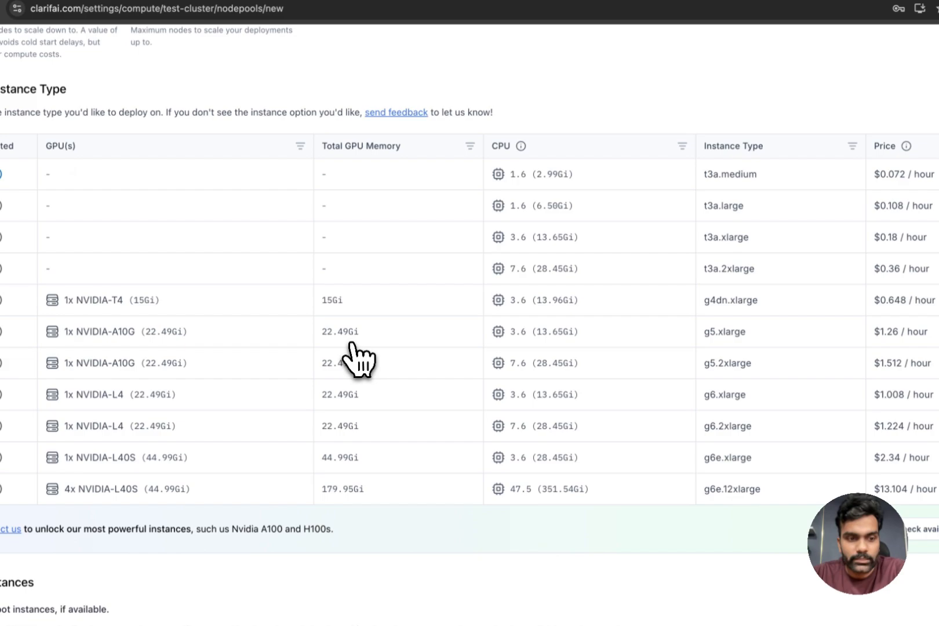
scroll(352, 345, "up", 6)
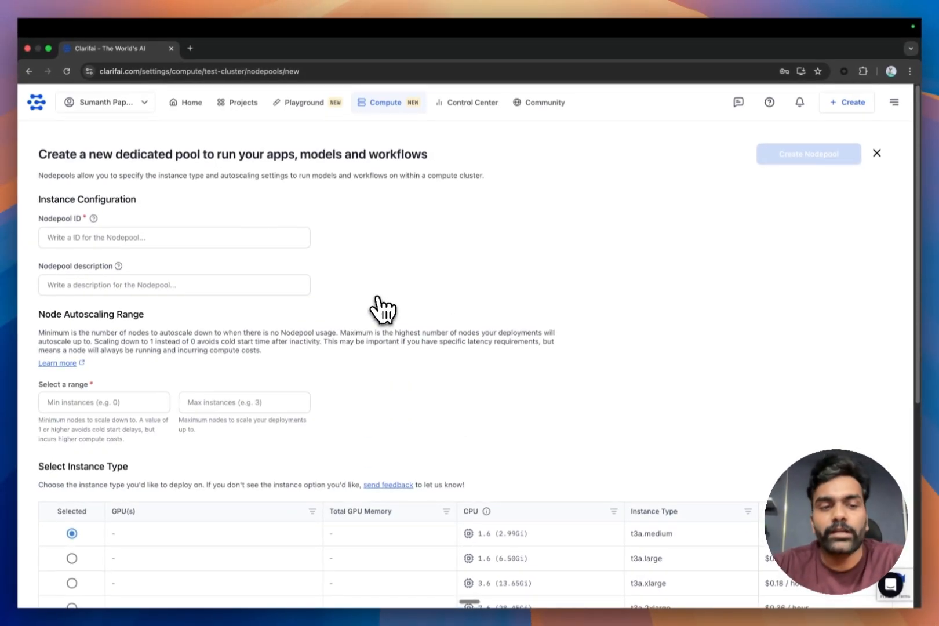
scroll(381, 310, "down", 3)
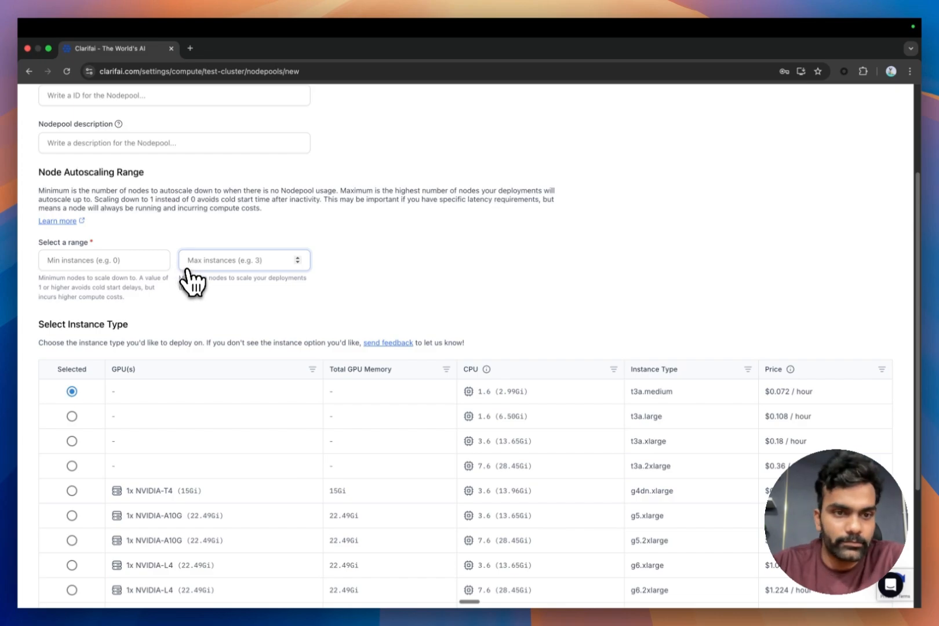
left_click(29, 71)
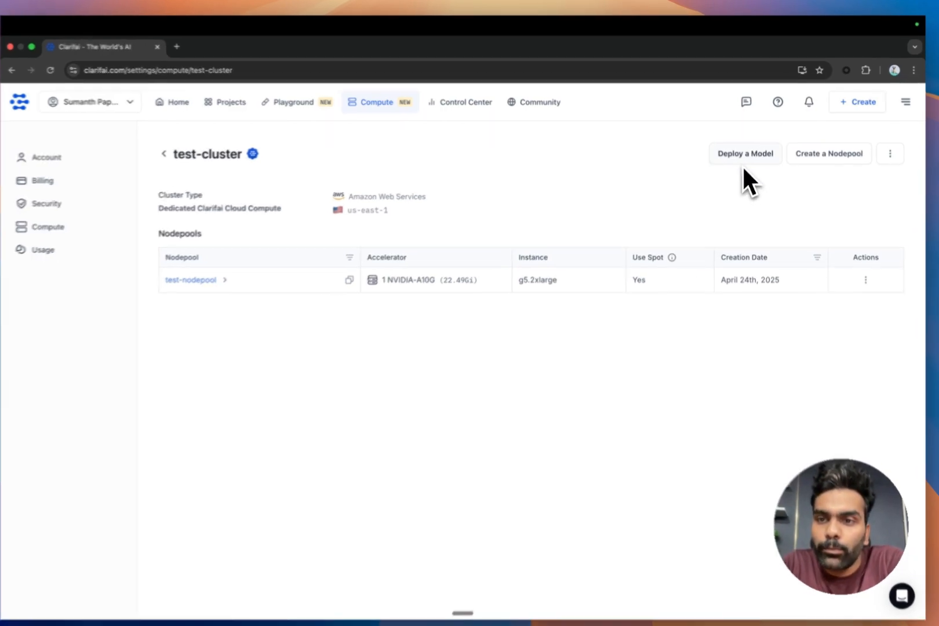
Step: Start a new model deployment from test-cluster and set its deployment ID to test-deploy, leaving the description empty
left_click(747, 154)
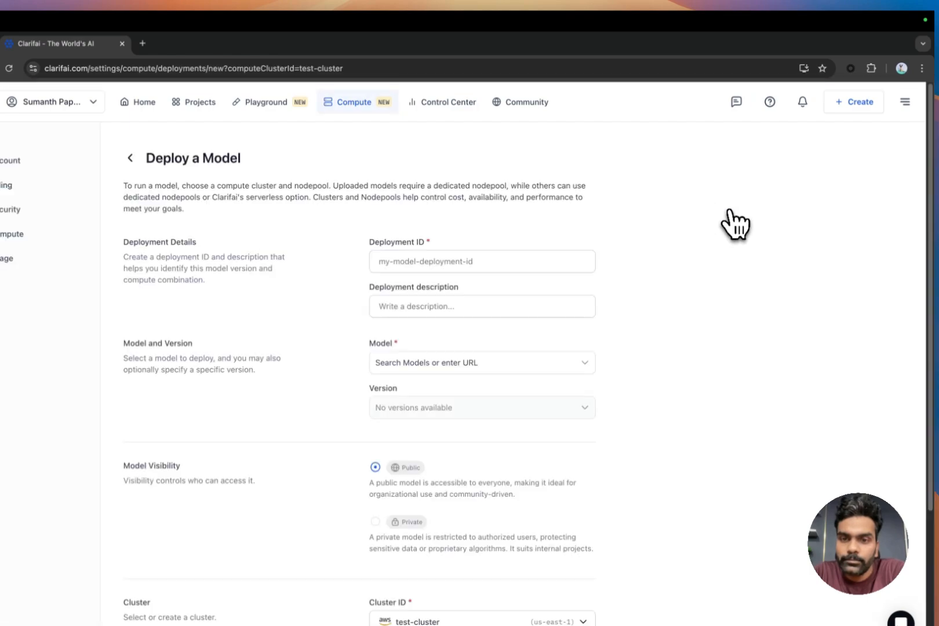
left_click(465, 265)
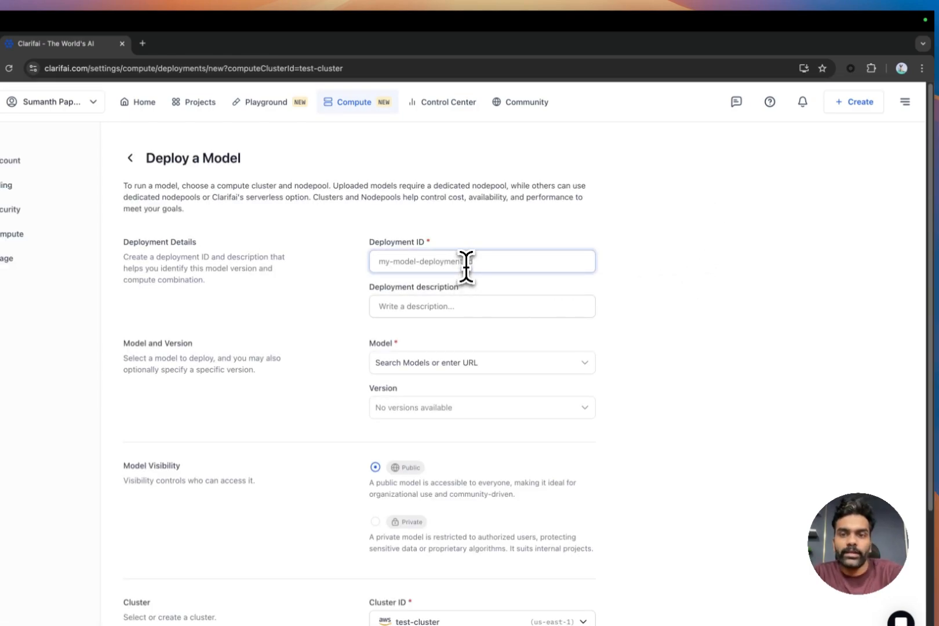
left_click(465, 265)
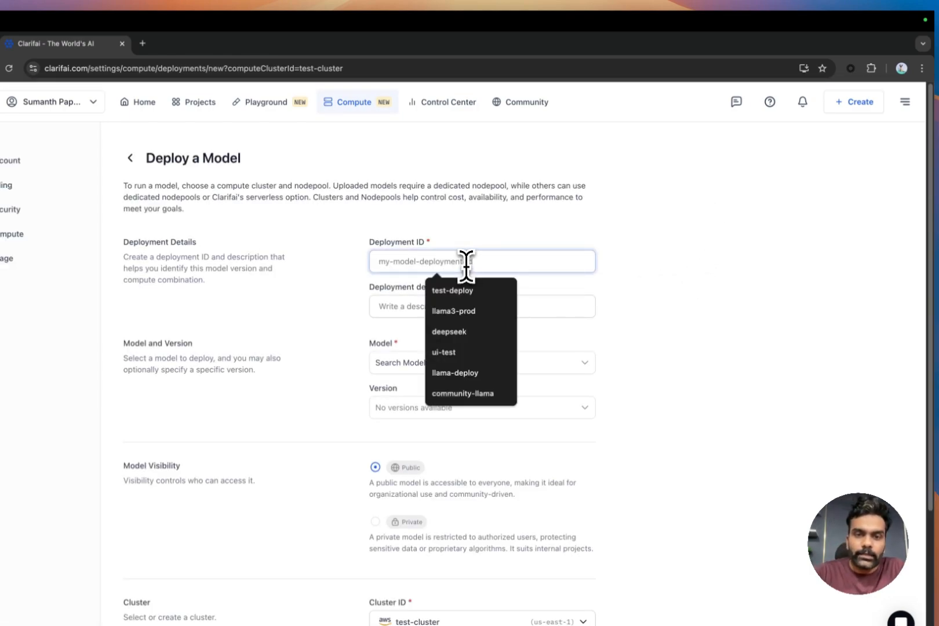
left_click(464, 284)
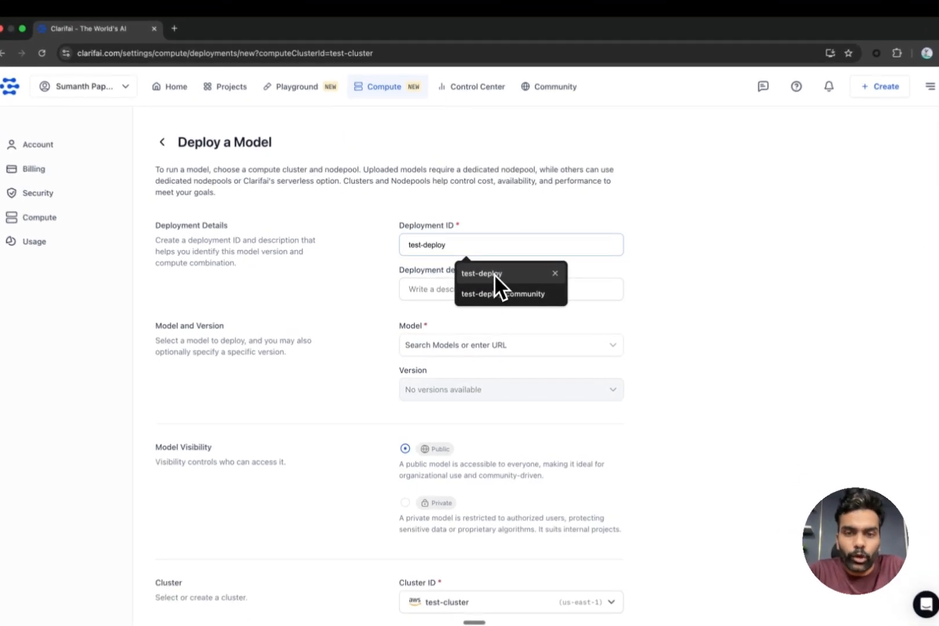
left_click(494, 275)
left_click(381, 359)
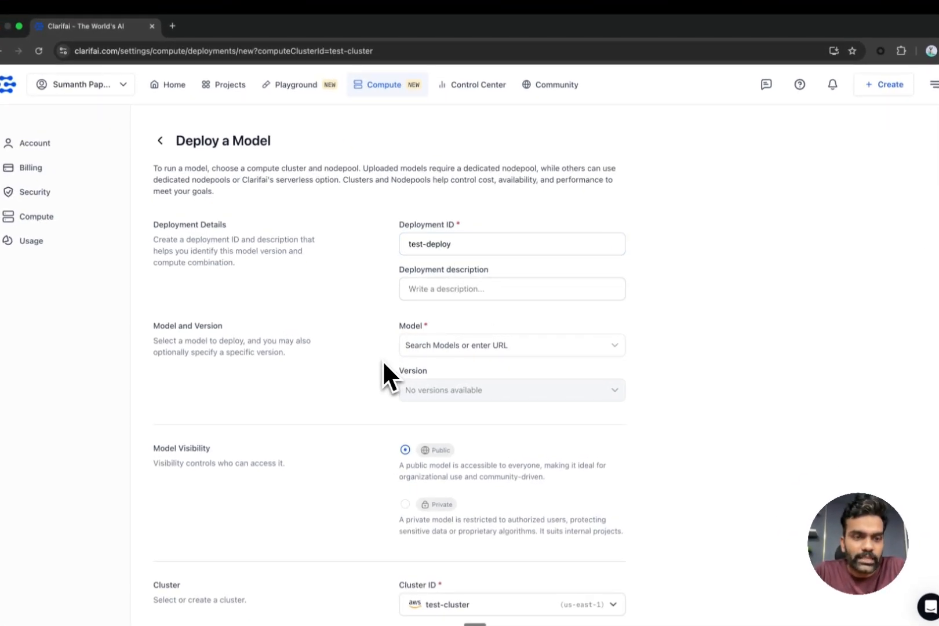
Step: Search the models for llama and select Llama-3_2-3B-Instruct with its version dated Mar 15, 2025
scroll(381, 359, "down", 2)
left_click(438, 293)
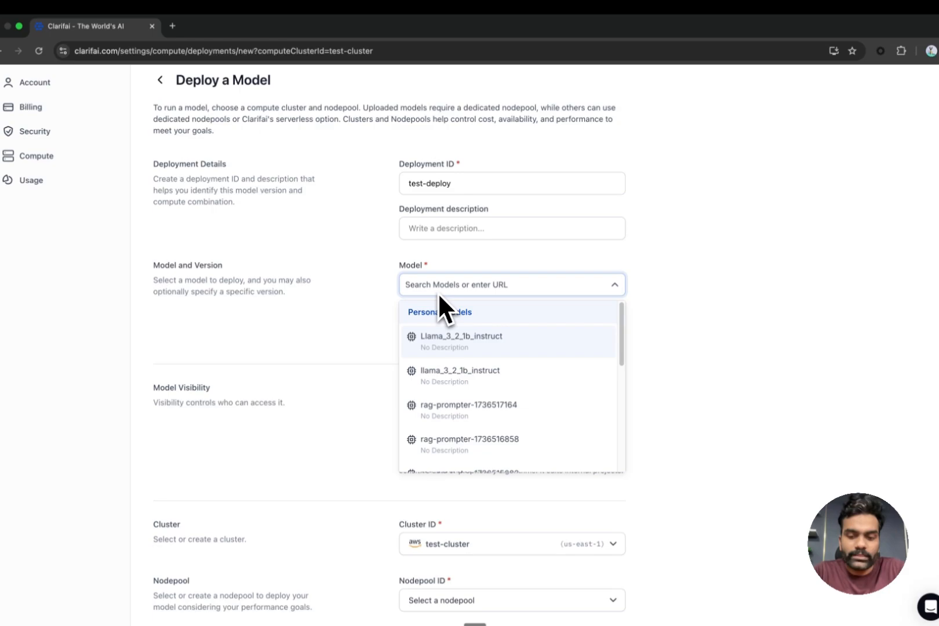
type("llama")
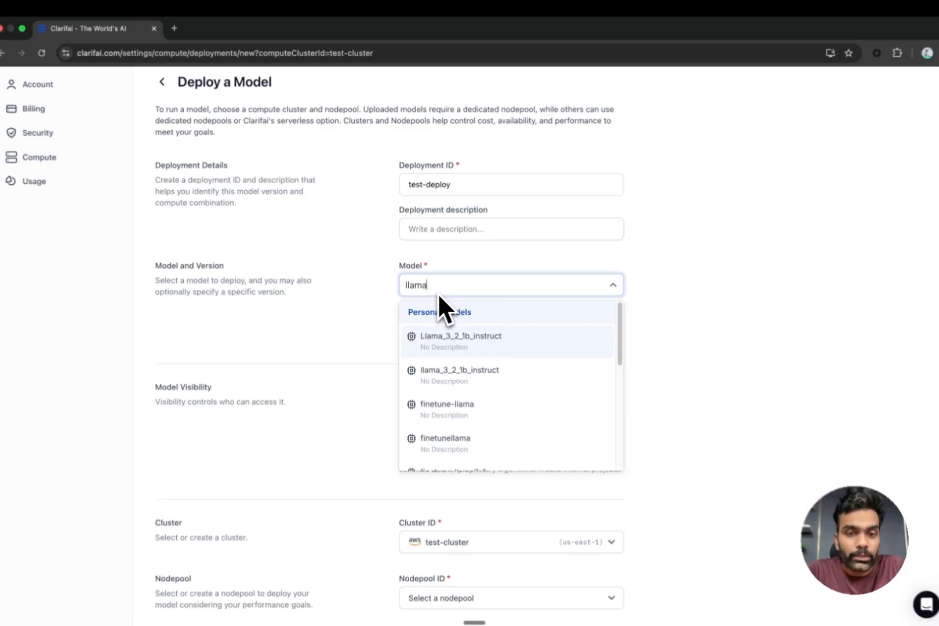
type(" 3")
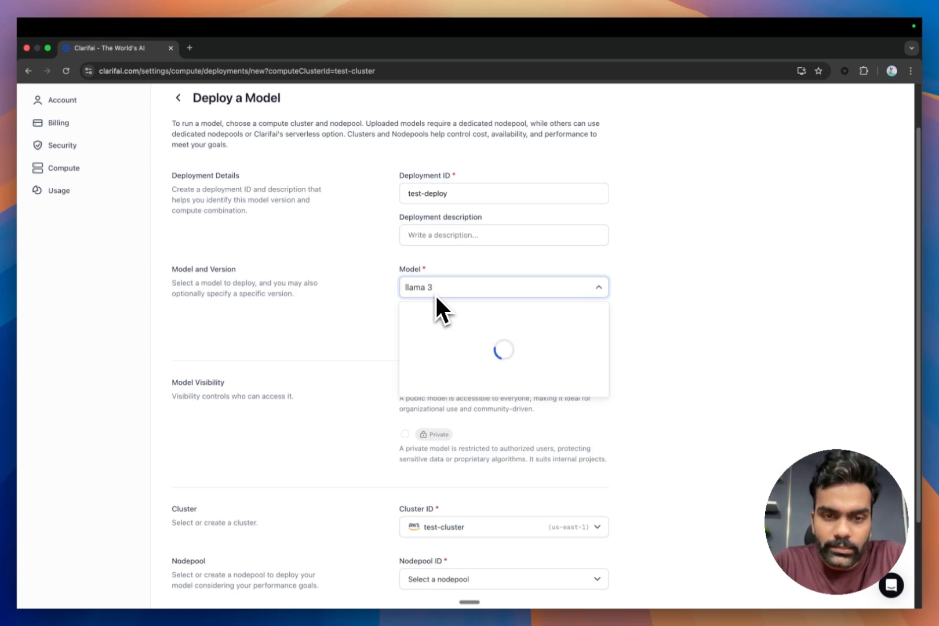
key("BackSpace")
key("BackSpace")
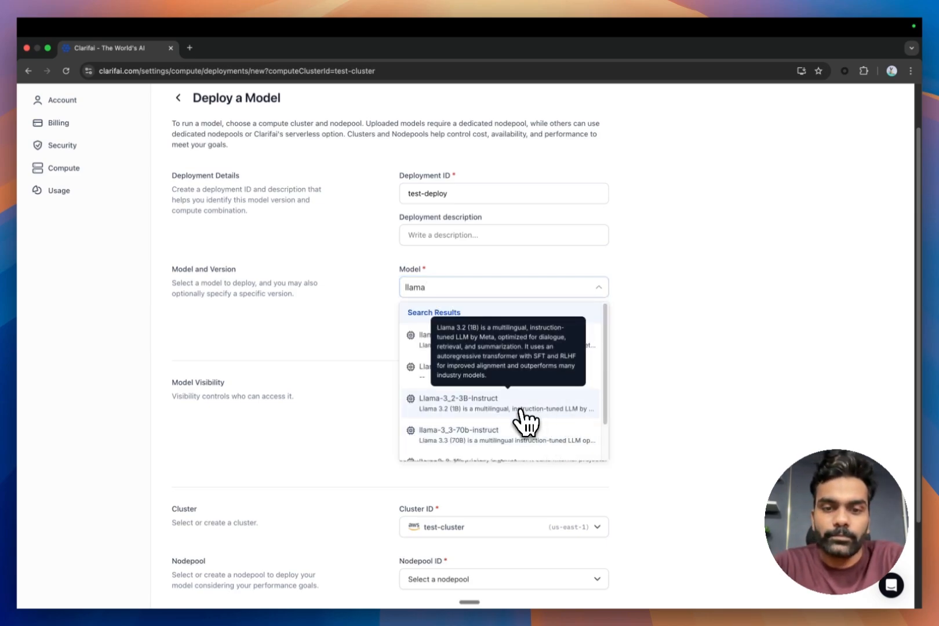
left_click(520, 410)
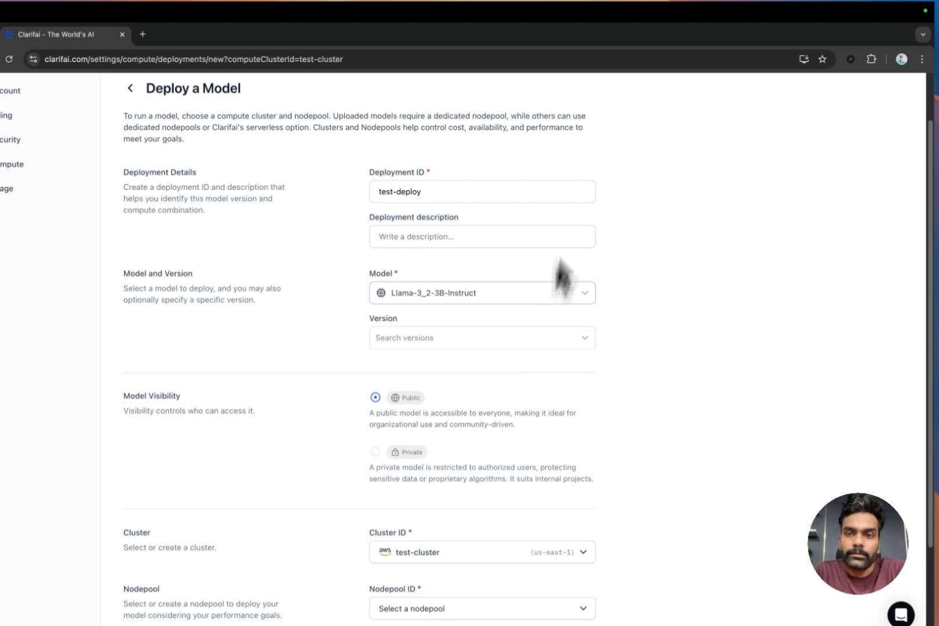
left_click(526, 335)
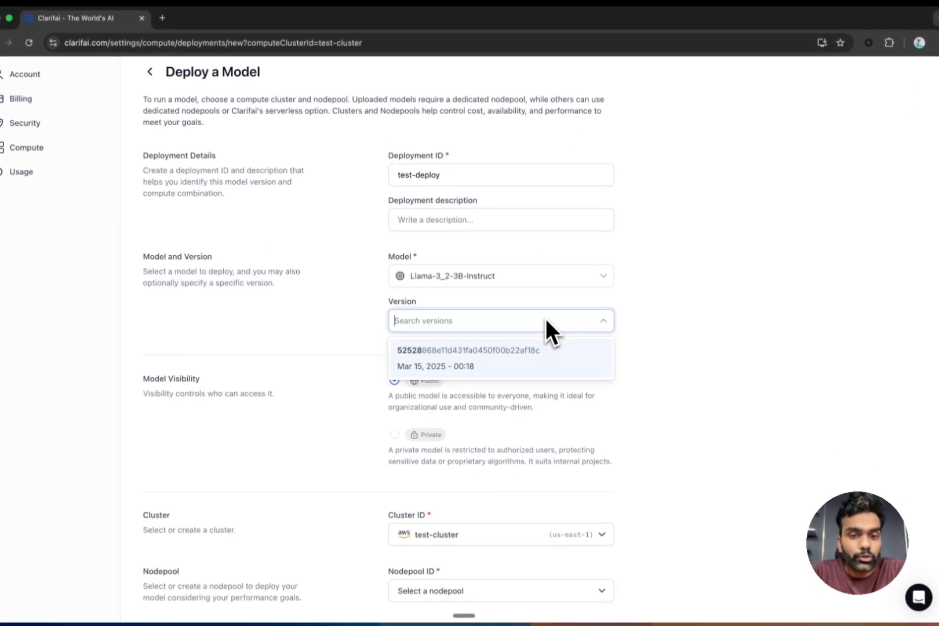
left_click(470, 362)
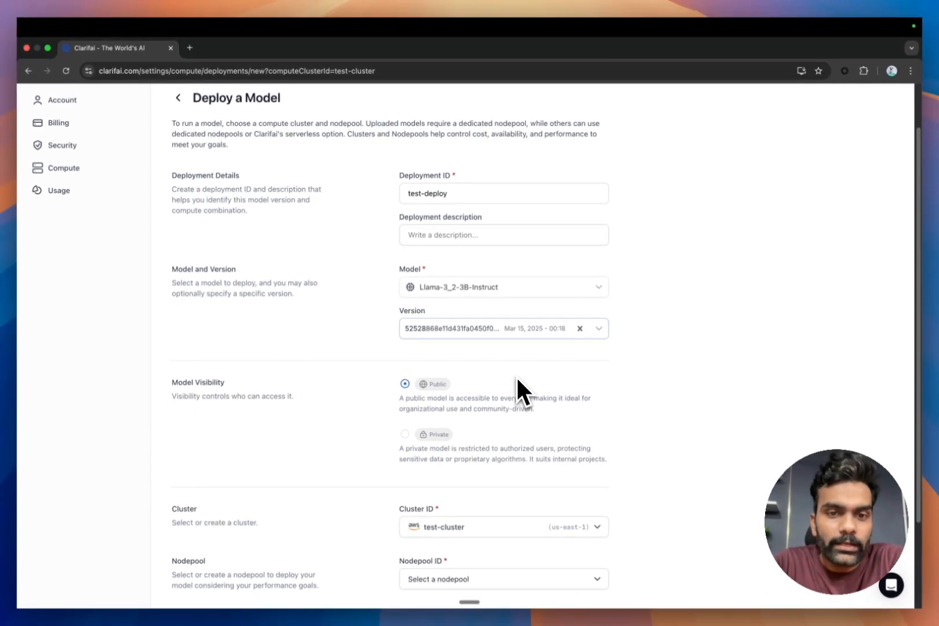
Step: Assign the deployment to test-nodepool, keeping test-cluster as its cluster
scroll(515, 382, "down", 5)
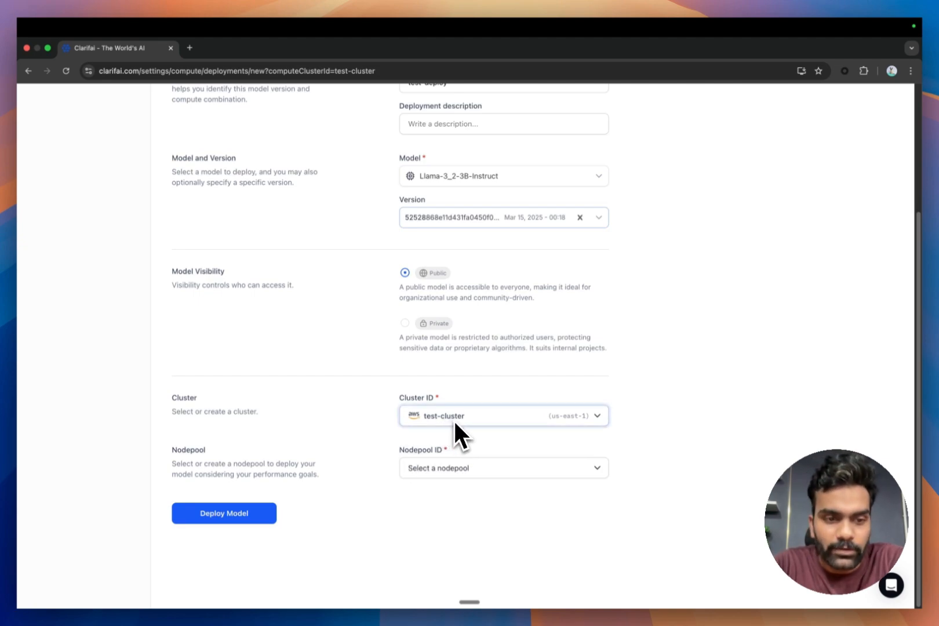
left_click(444, 469)
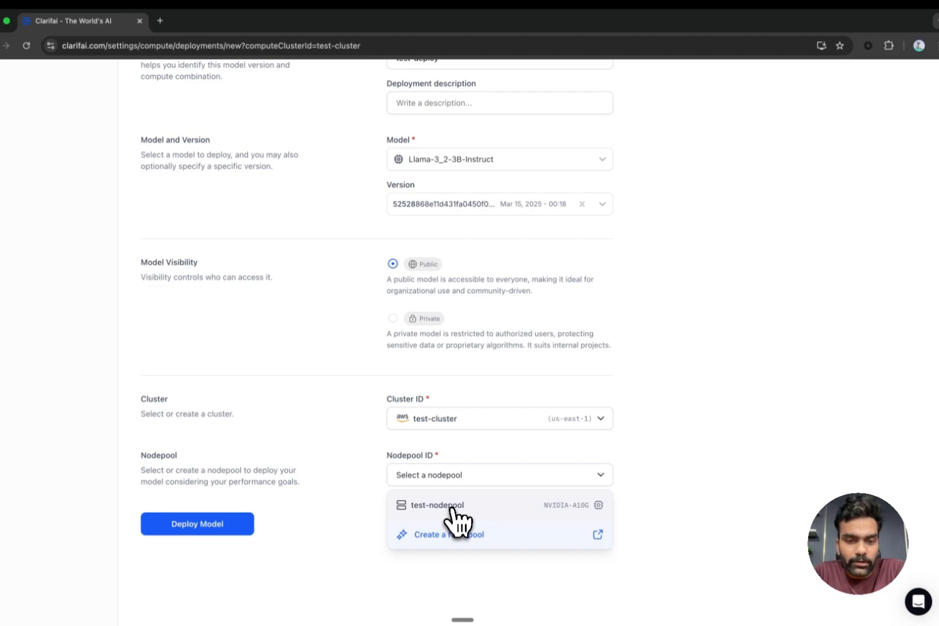
left_click(452, 508)
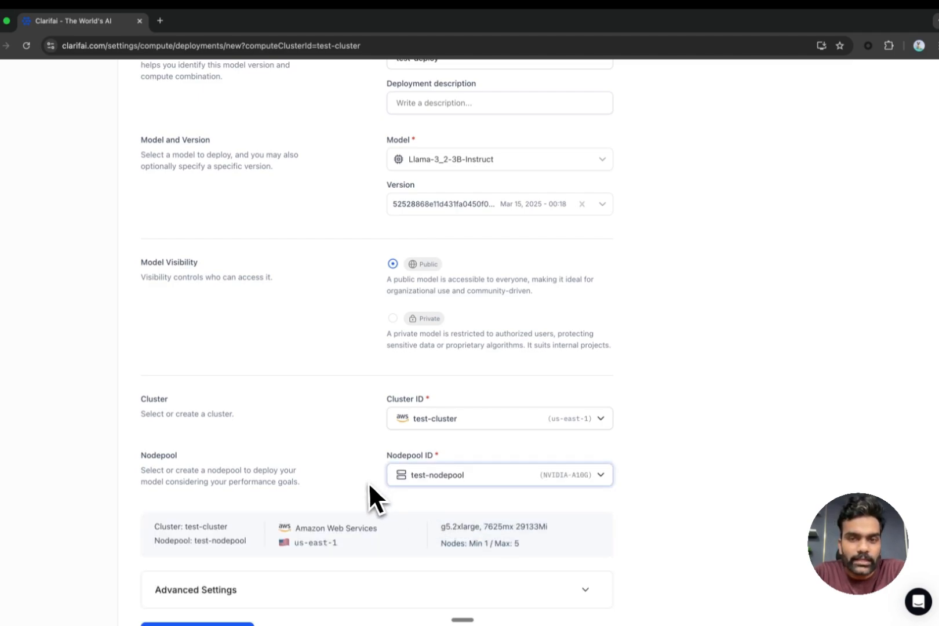
Step: In the deployment's advanced settings, set the model replicas to a minimum of 1 and a maximum of 3
scroll(651, 301, "down", 3)
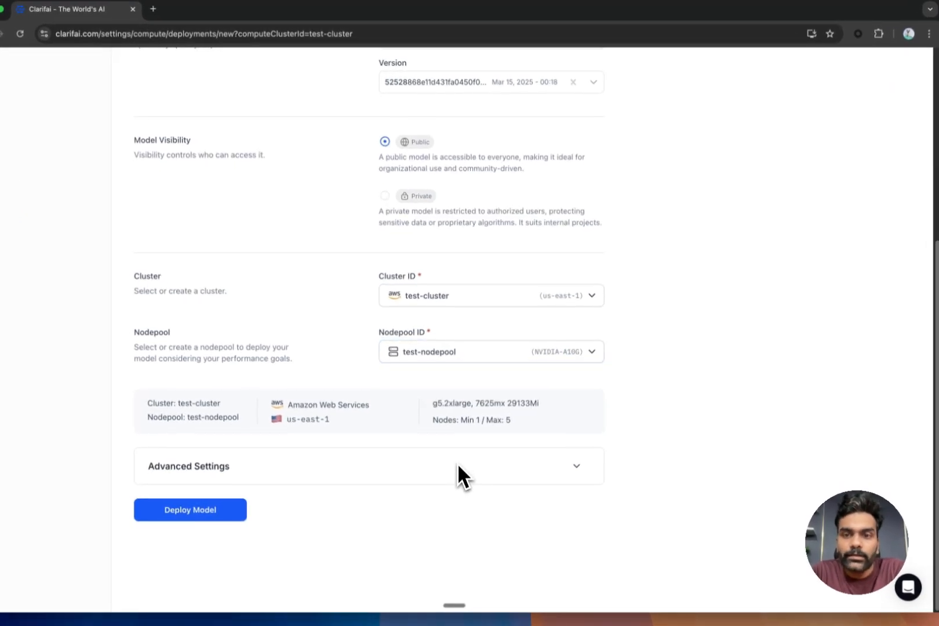
left_click(573, 465)
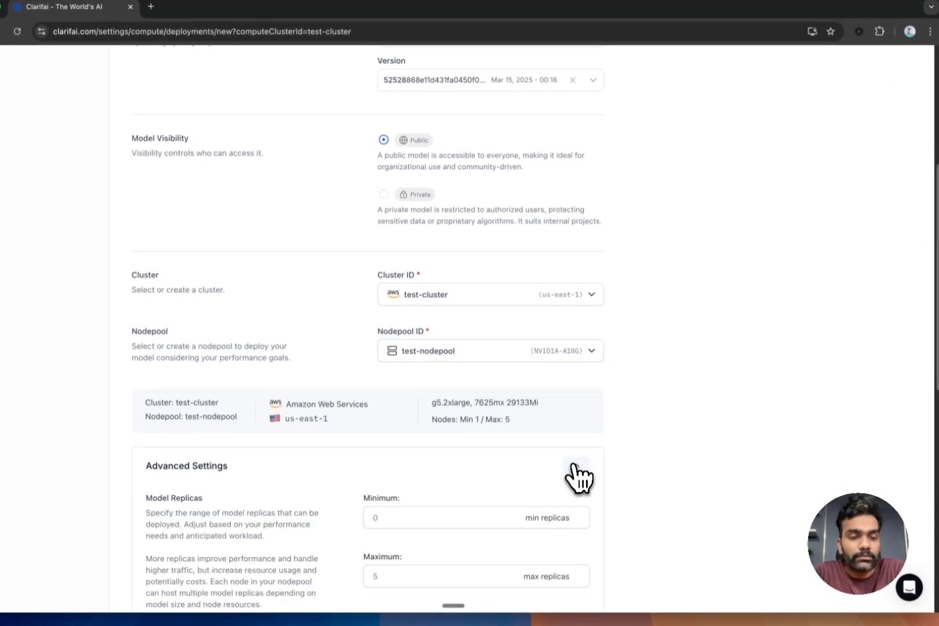
scroll(661, 412, "down", 5)
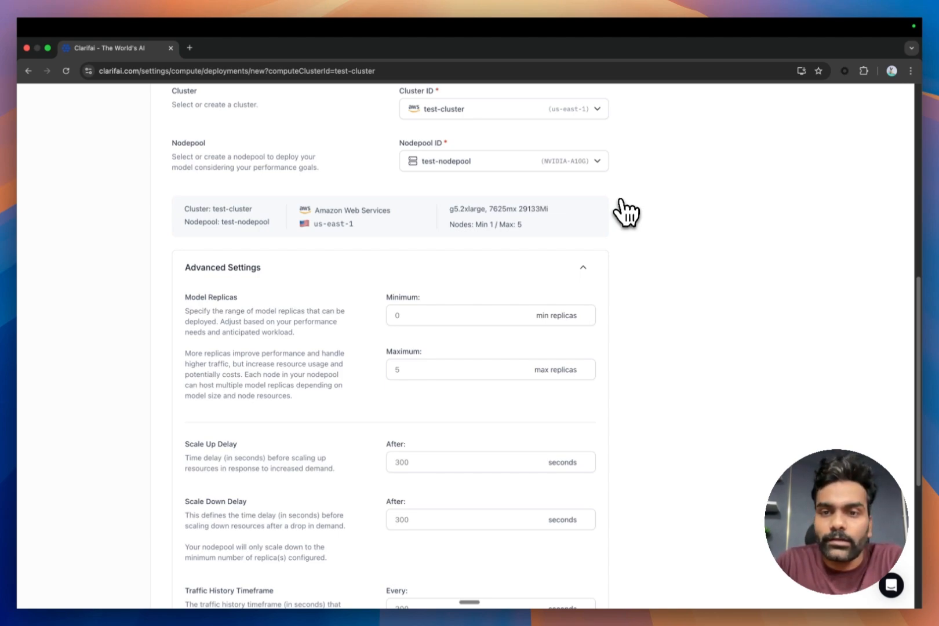
left_click(412, 319)
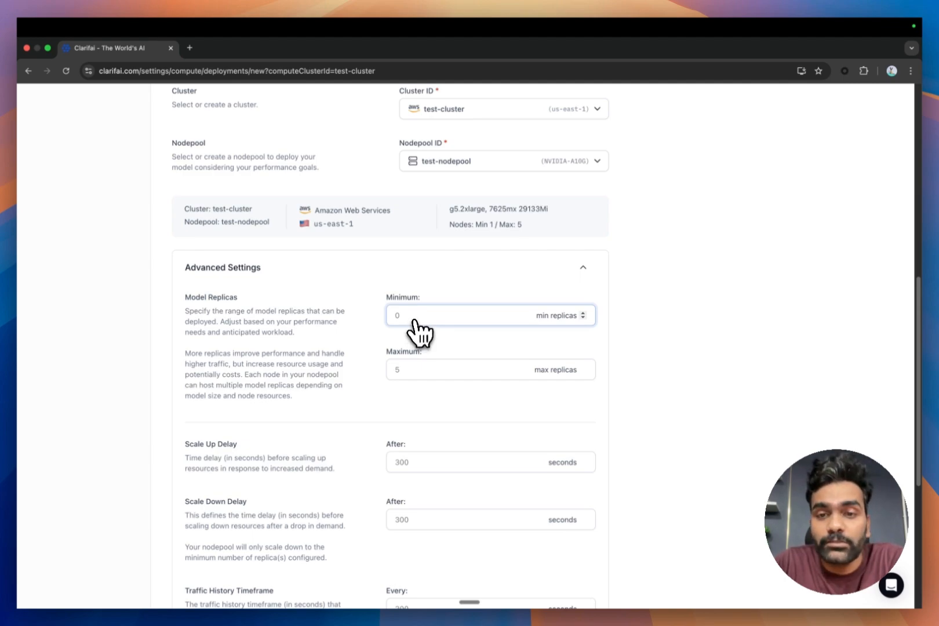
left_click(579, 219)
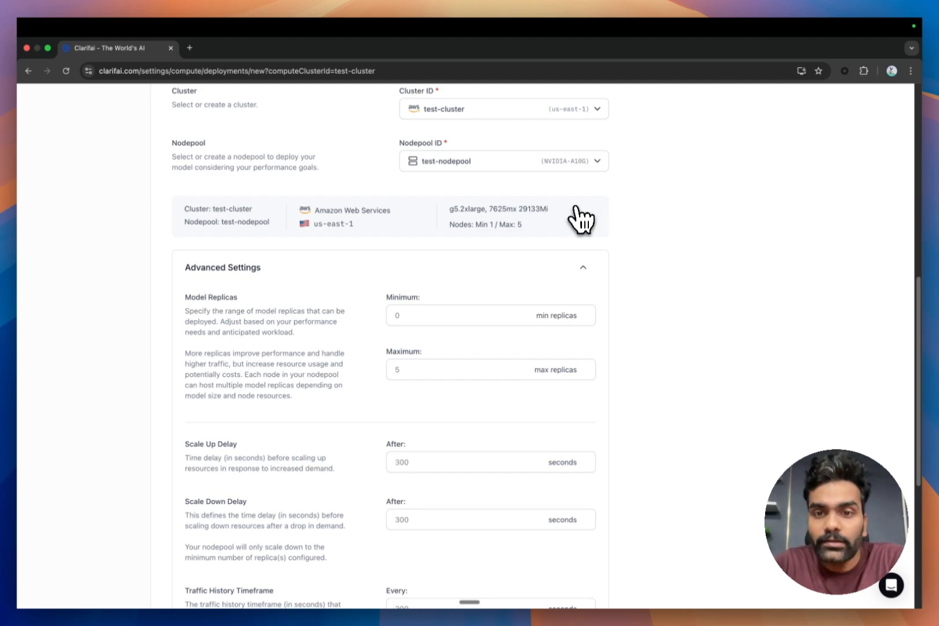
left_click(486, 315)
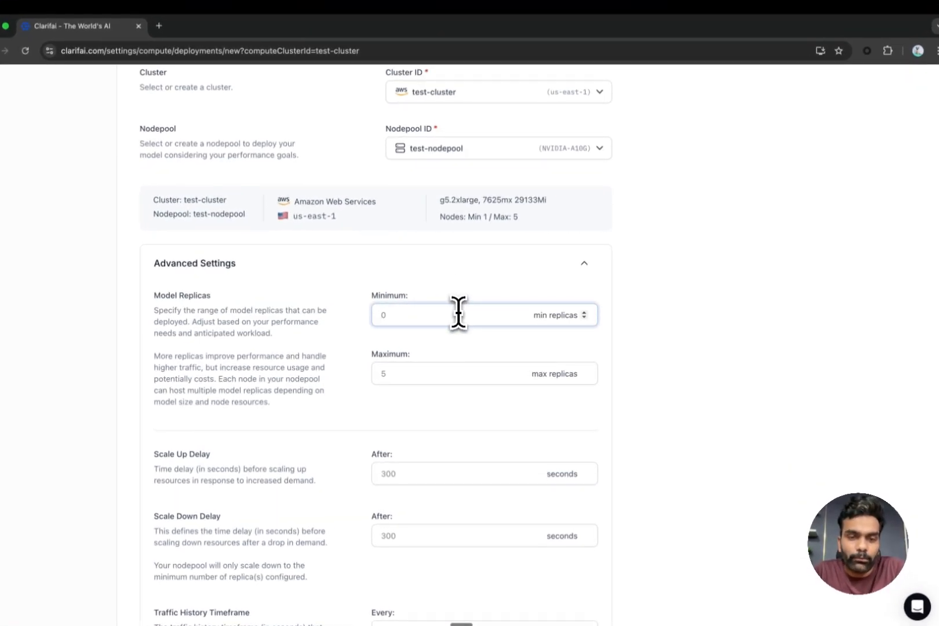
type("1")
left_click(408, 369)
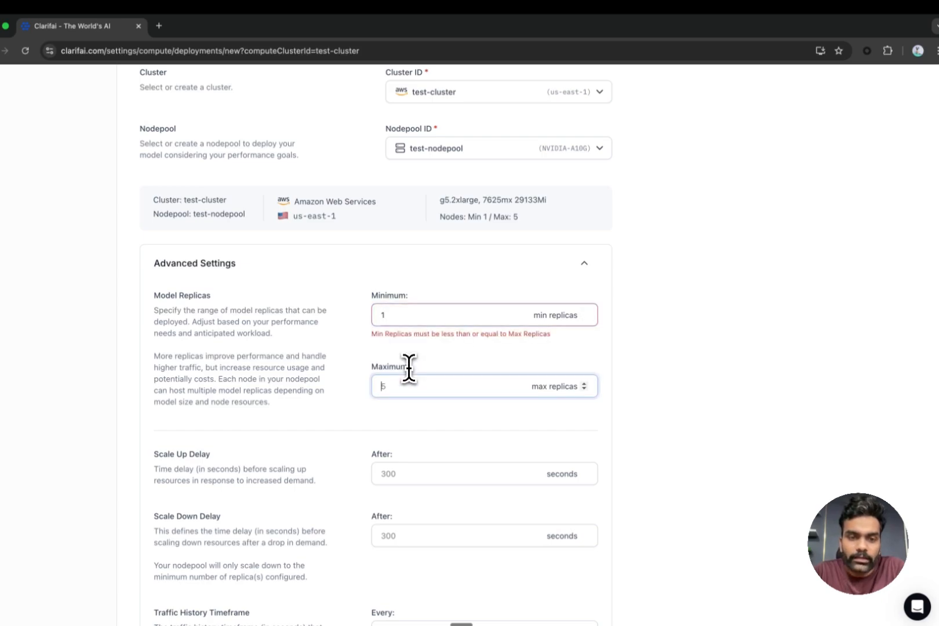
type("3")
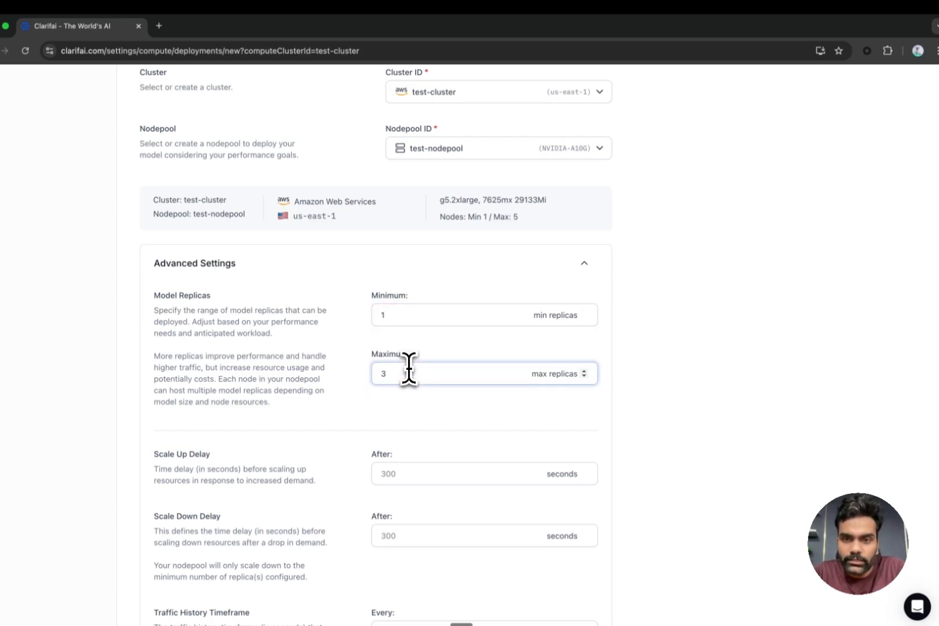
left_click(624, 213)
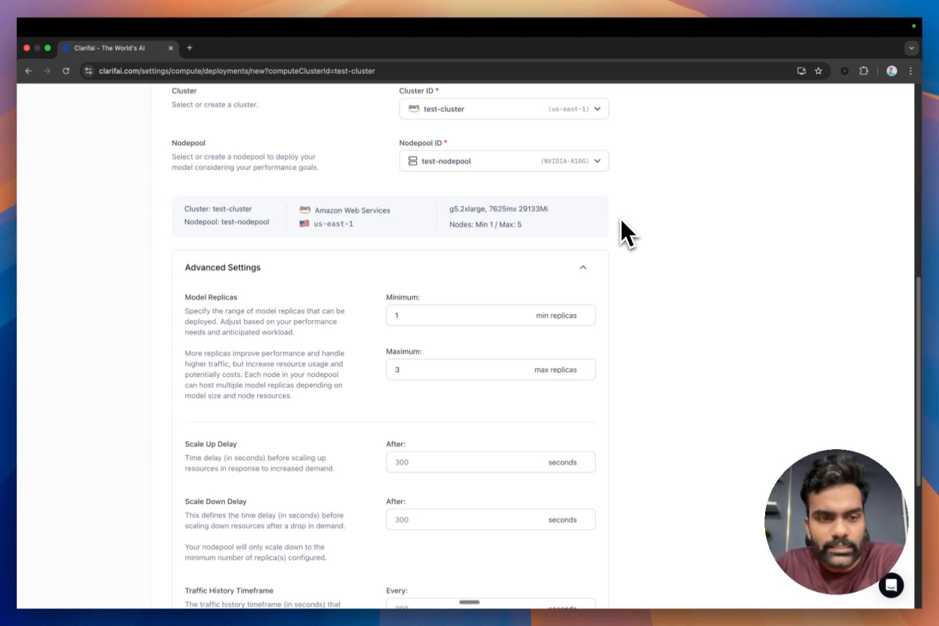
Step: Examine the remaining advanced settings for scaling delays, traffic history timeframe and nodepool packing
scroll(520, 348, "down", 4)
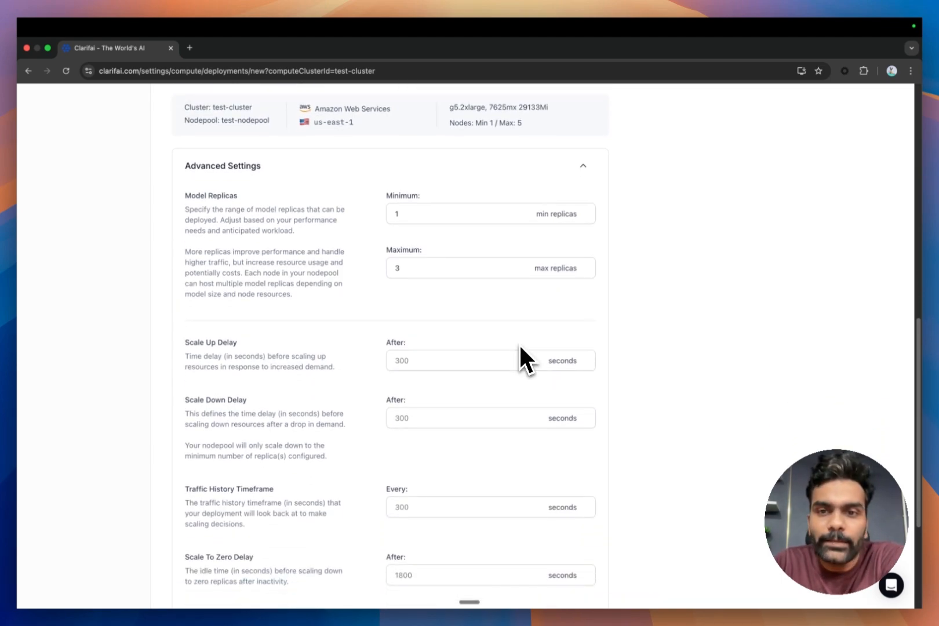
scroll(520, 348, "down", 1)
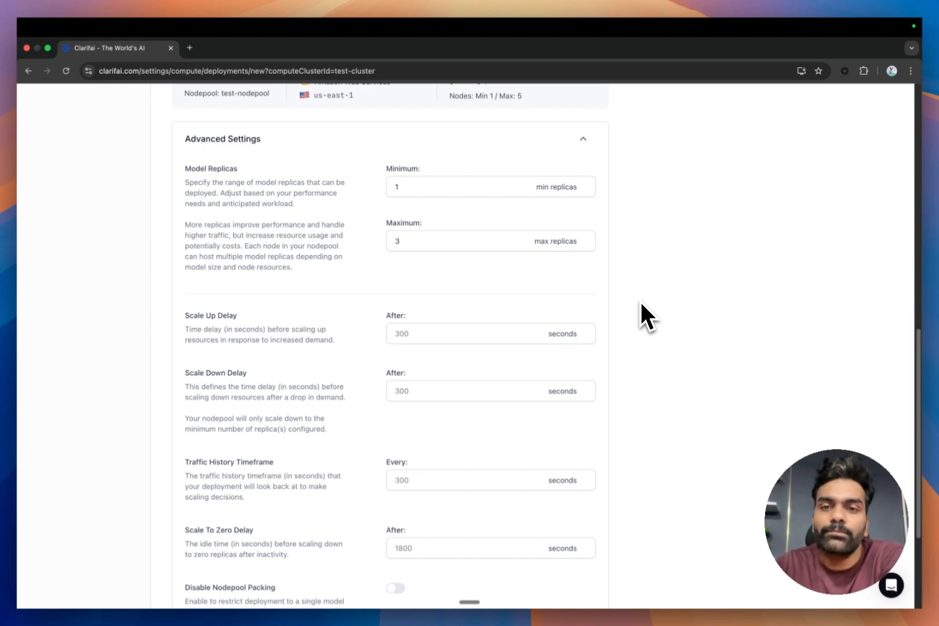
scroll(640, 298, "down", 5)
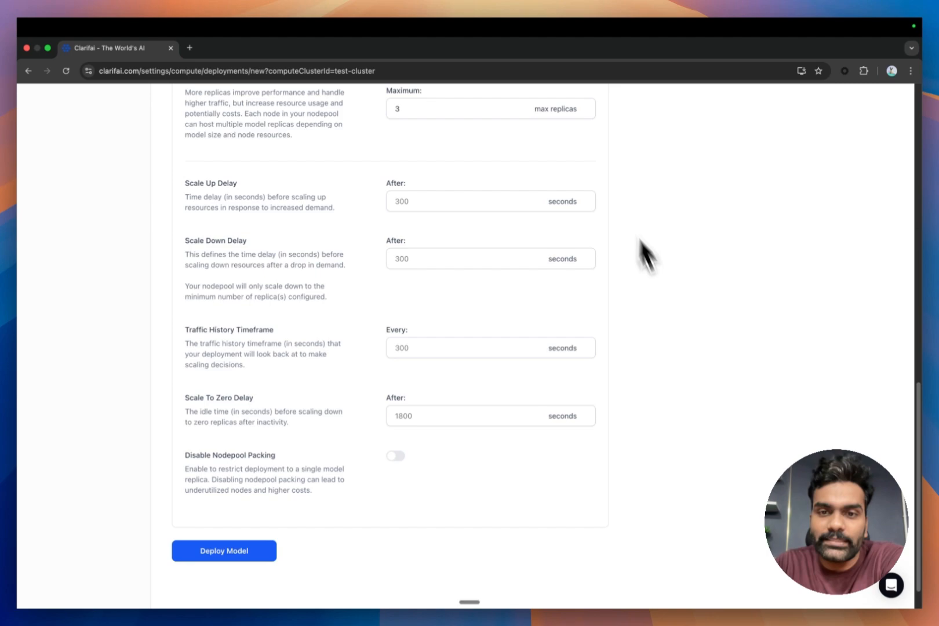
Step: Review the remaining advanced settings and deploy the model to test-nodepool, leaving the scaling delays and nodepool packing at their defaults
scroll(687, 347, "up", 3)
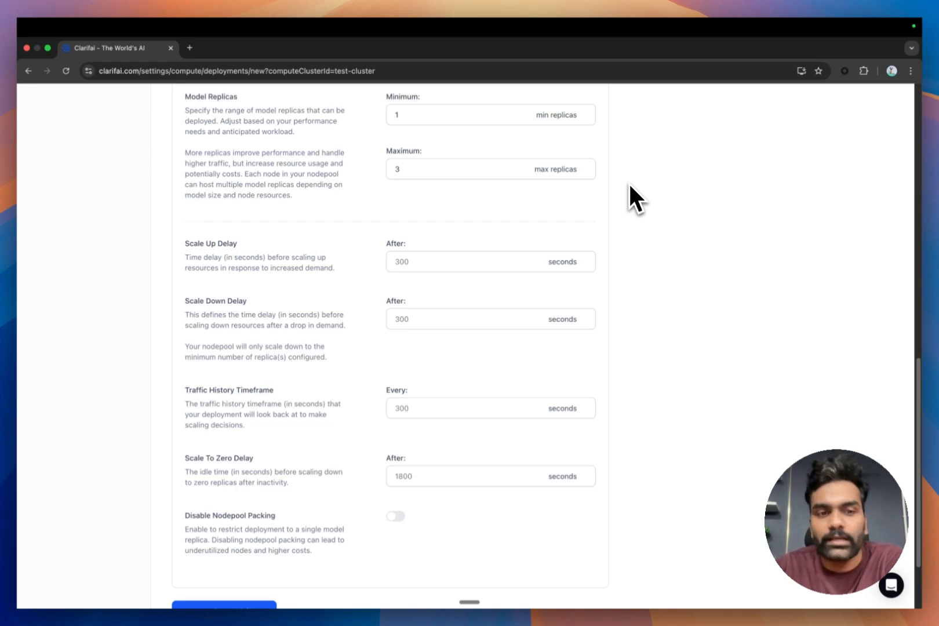
scroll(315, 355, "down", 2)
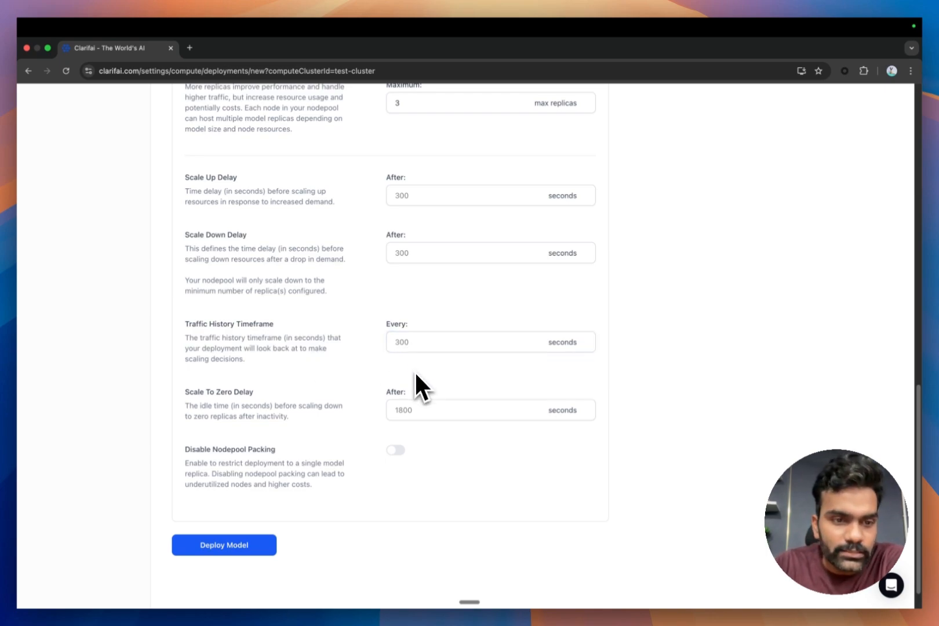
scroll(415, 388, "down", 1)
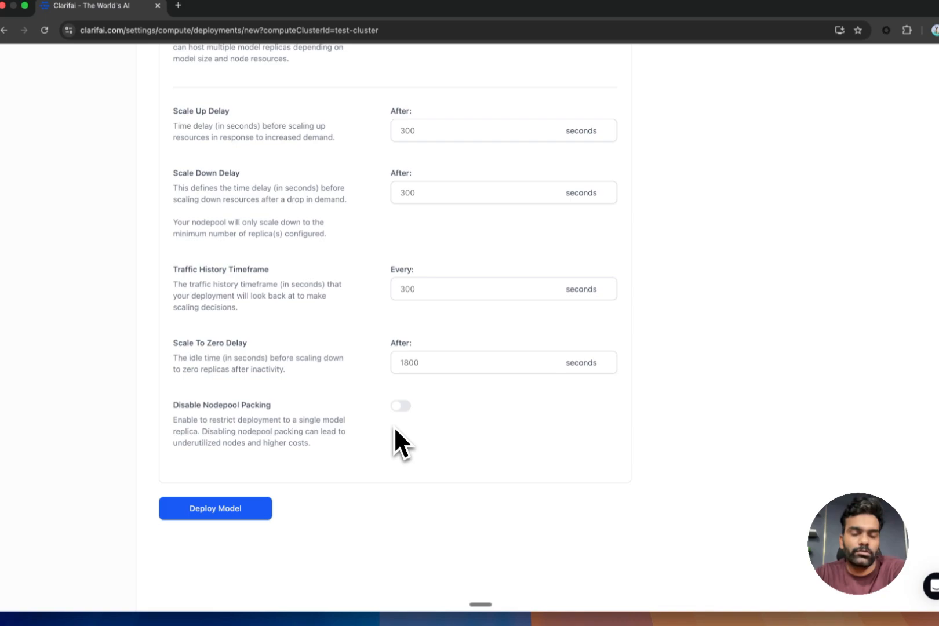
scroll(464, 376, "up", 6)
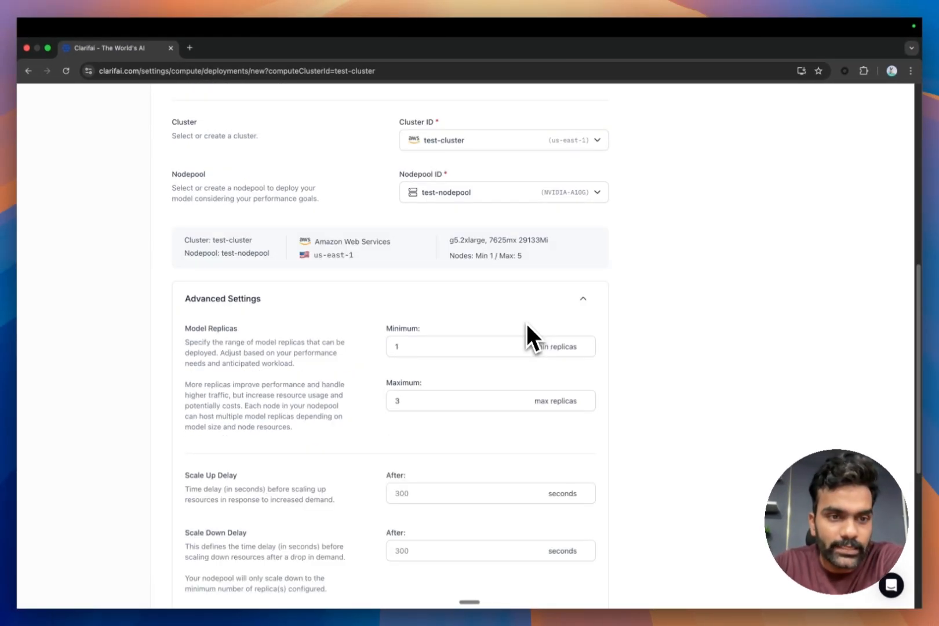
scroll(527, 327, "down", 6)
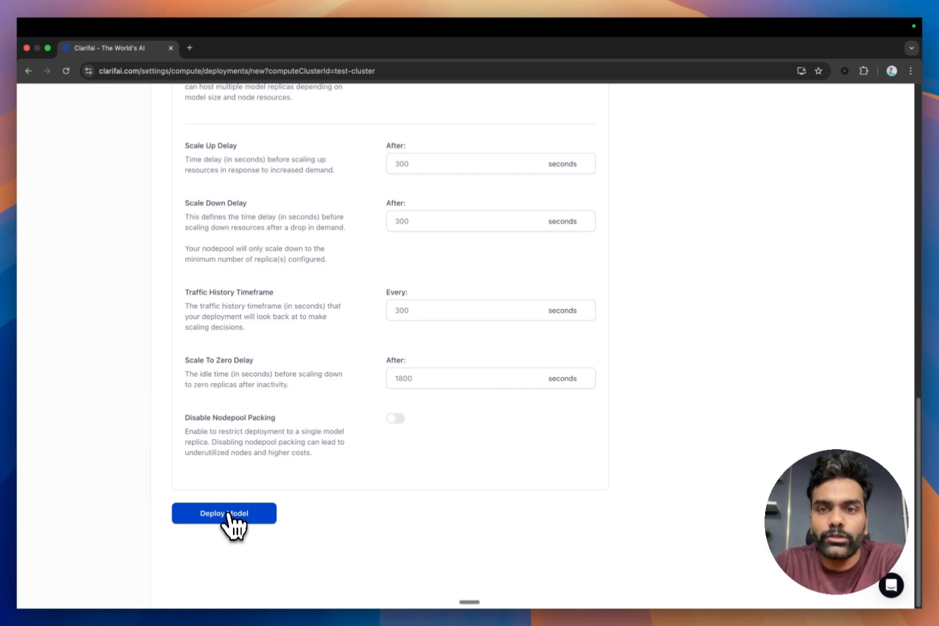
left_click(229, 514)
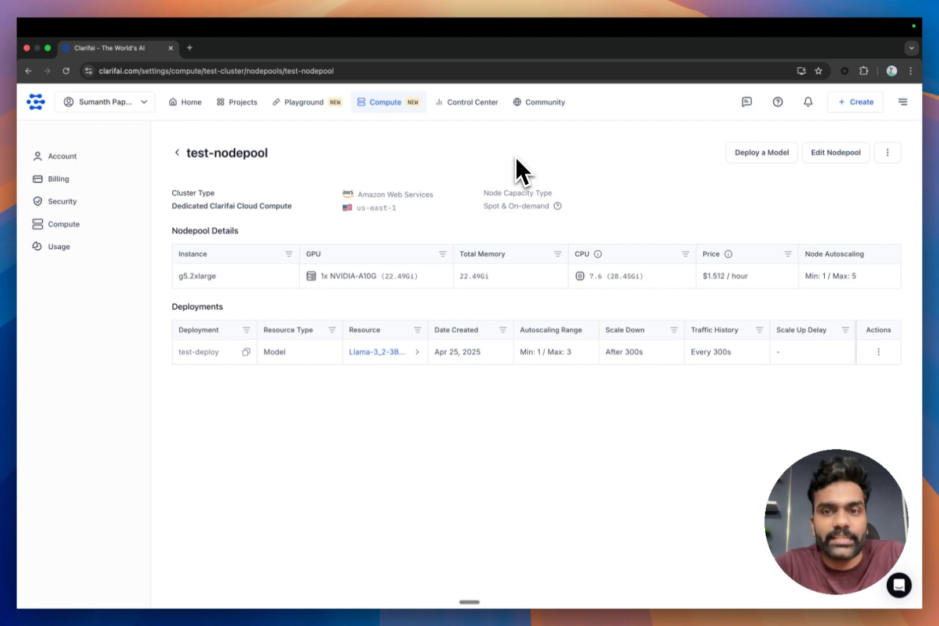
Step: Open the Llama-3_2-3B-Instruct model page from the test-deploy deployment in a new browser tab and switch to it
right_click(376, 353)
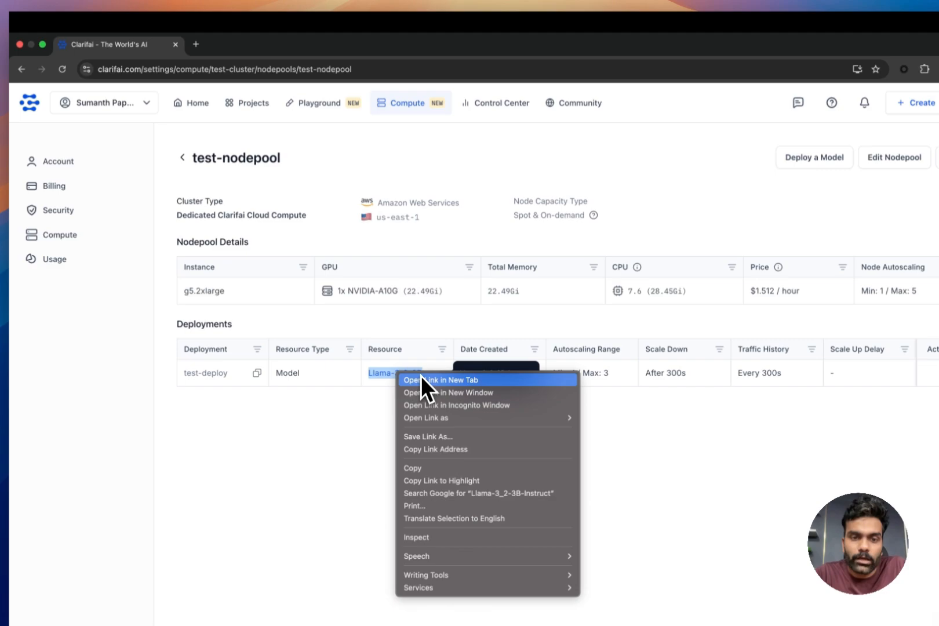
left_click(421, 380)
left_click(247, 52)
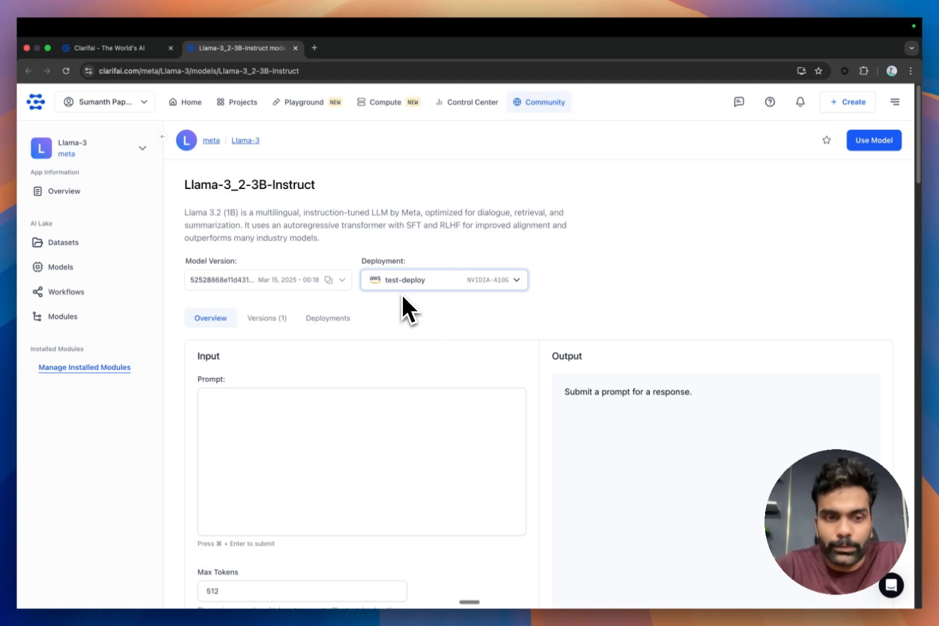
Step: Generate a response on test-deploy to the prompt "hi, who are you?" and read the output
left_click(269, 417)
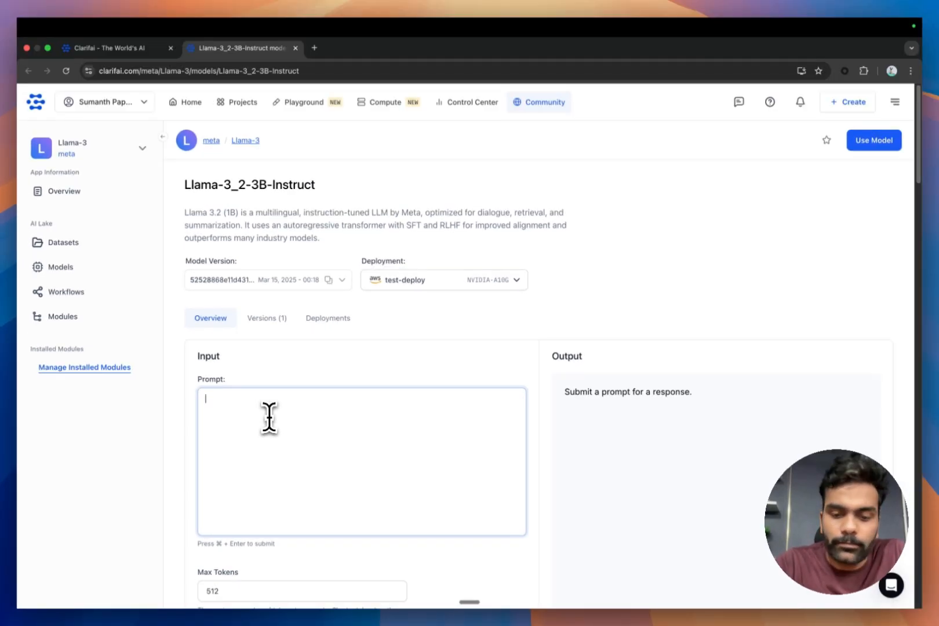
type("hi")
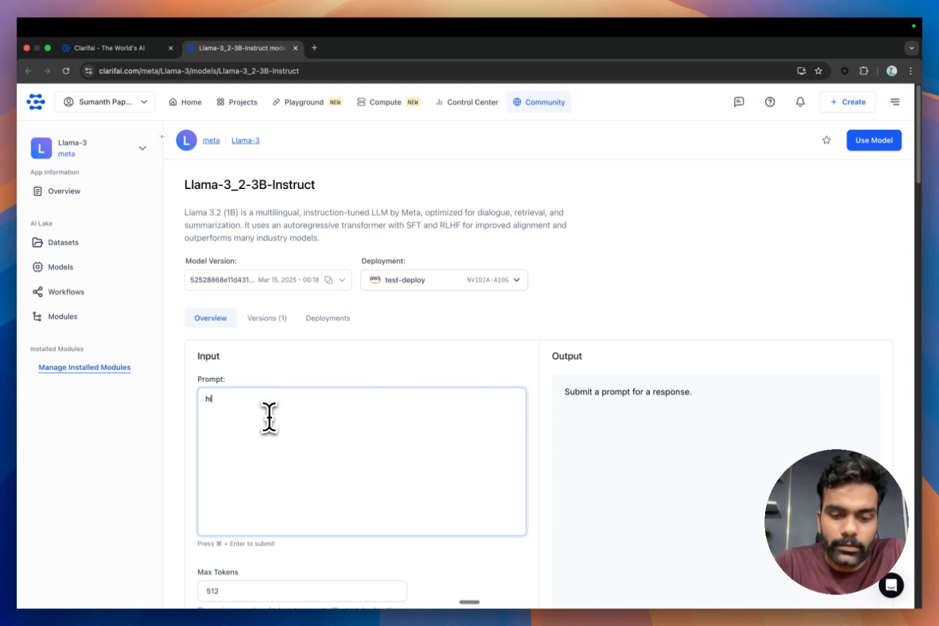
type(", who are ")
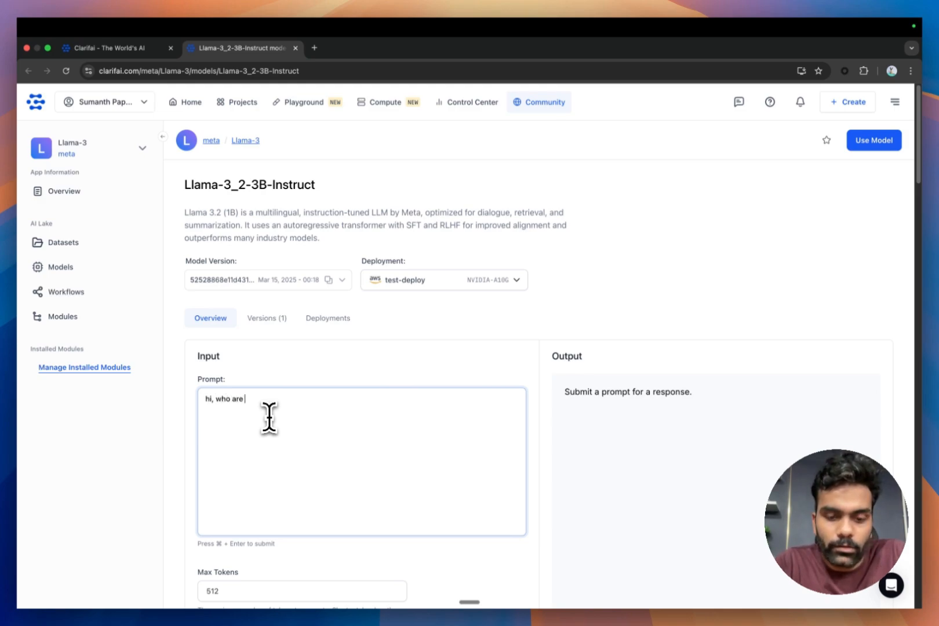
type("you?")
scroll(269, 417, "down", 5)
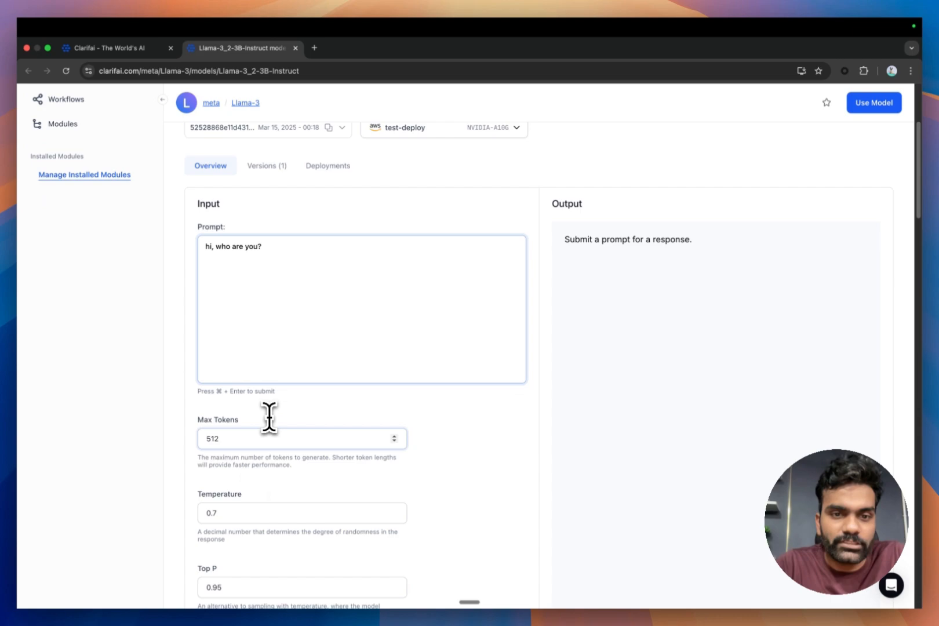
scroll(269, 417, "down", 3)
left_click(493, 530)
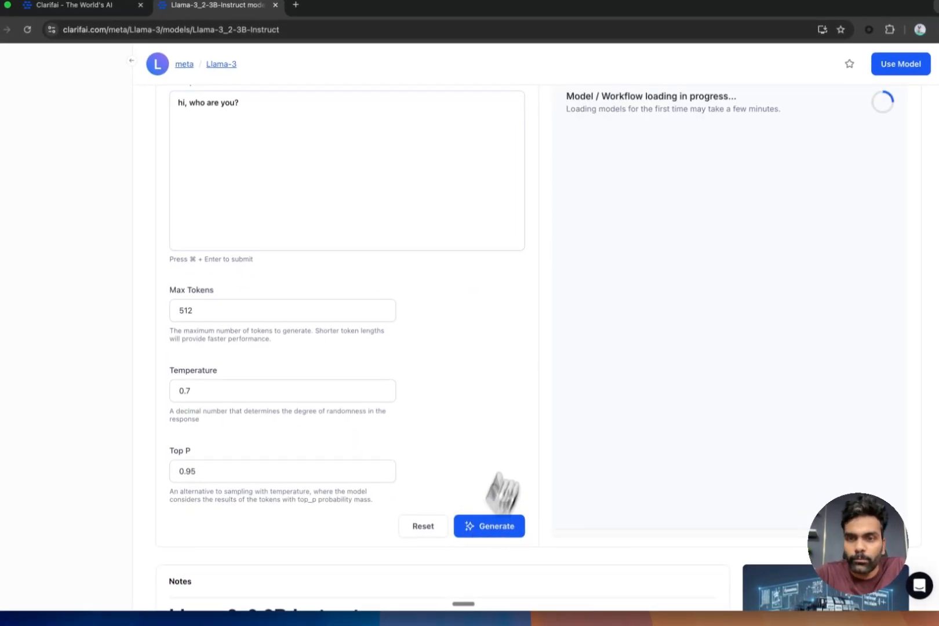
scroll(558, 359, "up", 3)
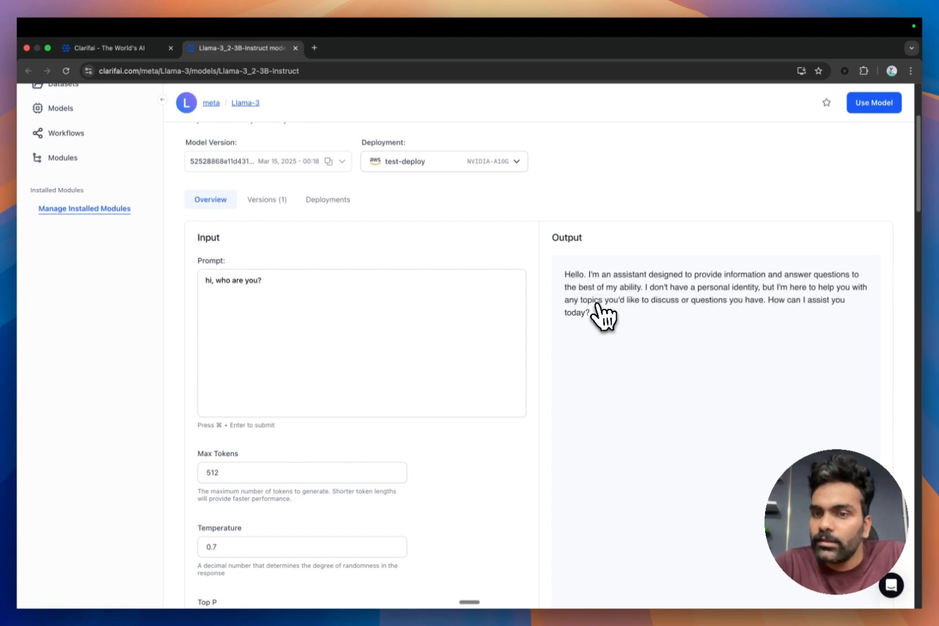
left_click_drag(565, 274, 596, 328)
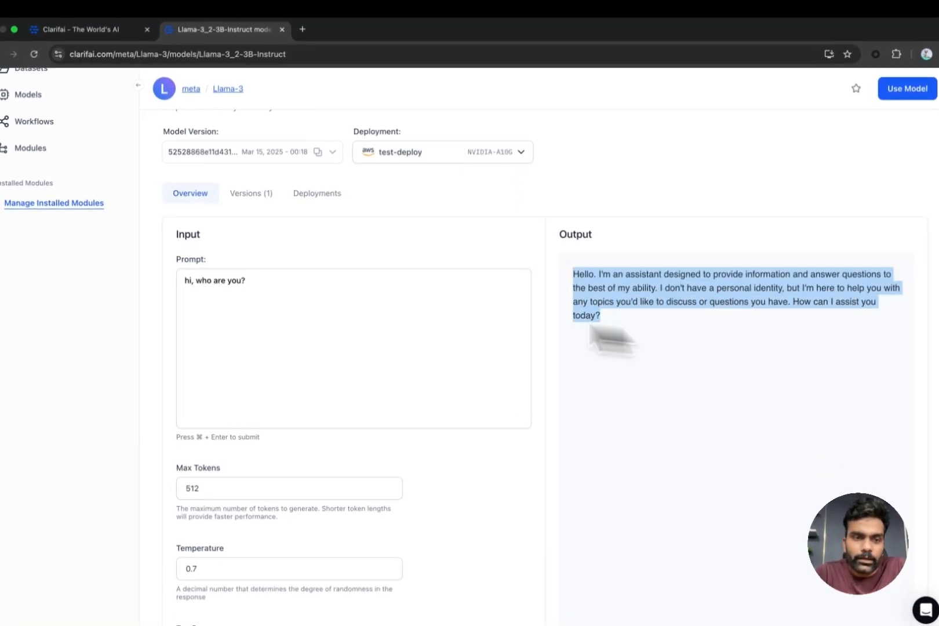
Step: Replace the prompt with "what are the top 5 sports", generate a response and view the output
triple_click(326, 290)
type("what ar")
type("e the top ")
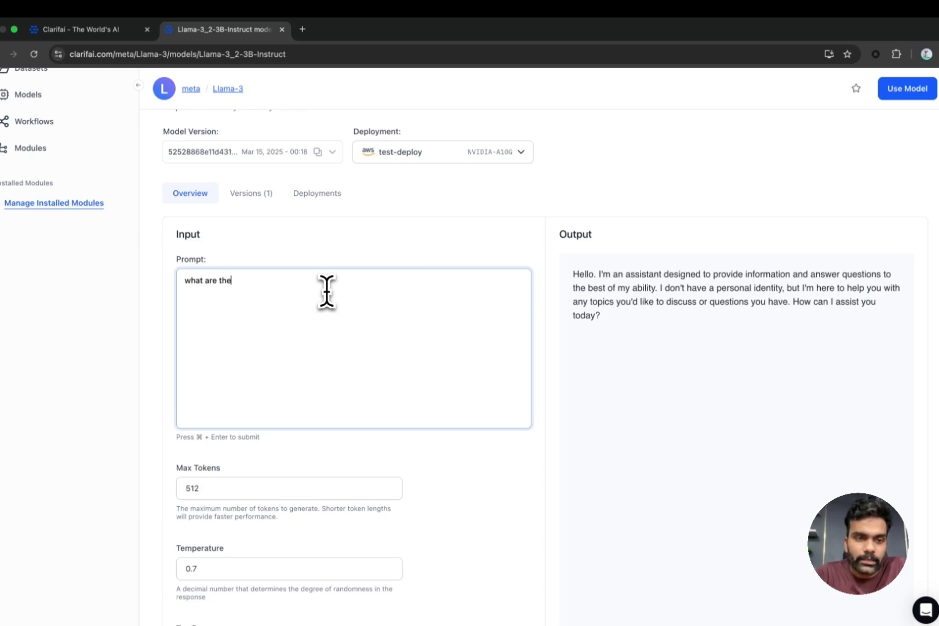
type("5 sports")
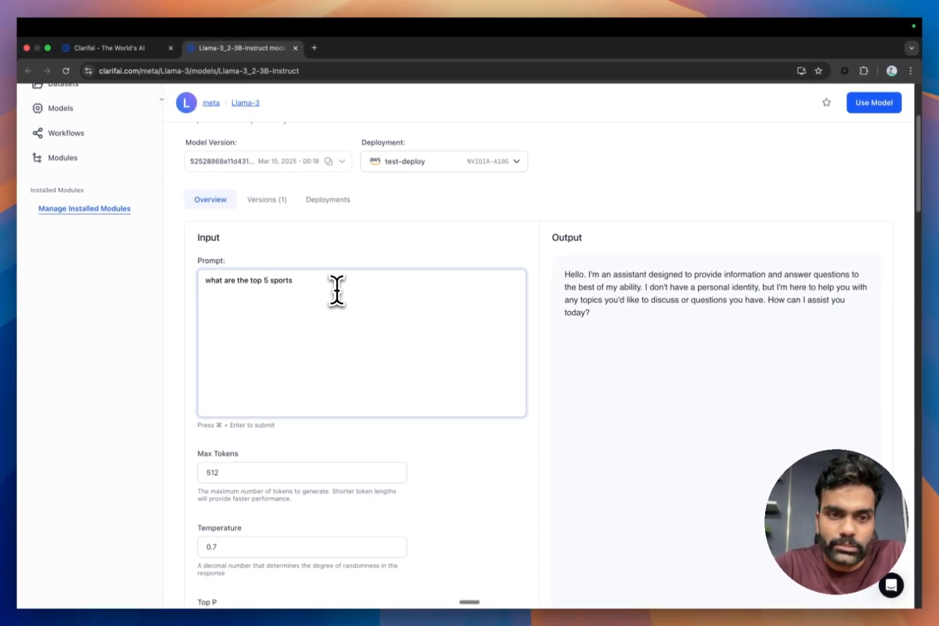
scroll(337, 289, "down", 5)
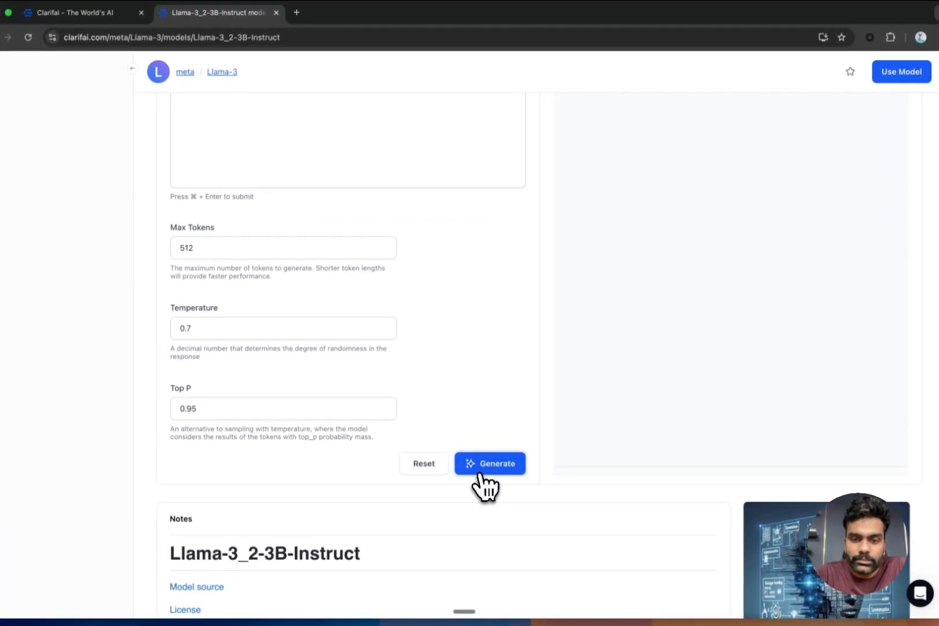
left_click(480, 473)
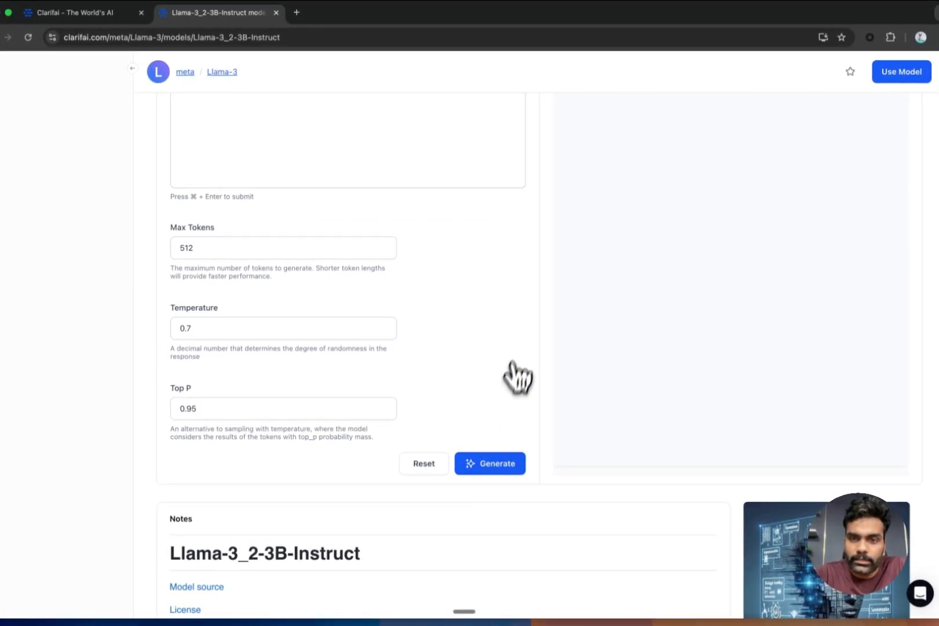
scroll(522, 360, "up", 5)
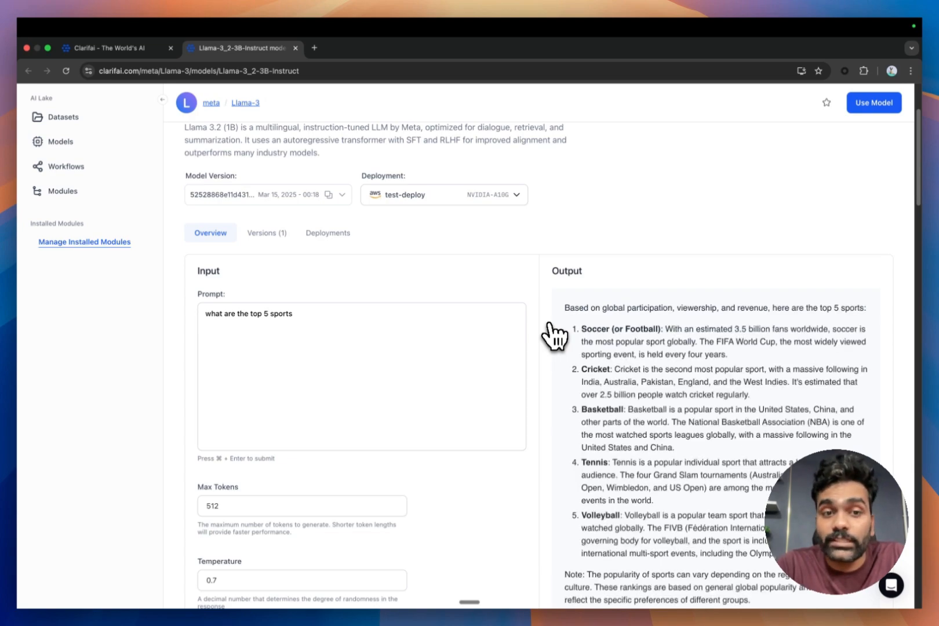
scroll(548, 325, "up", 1)
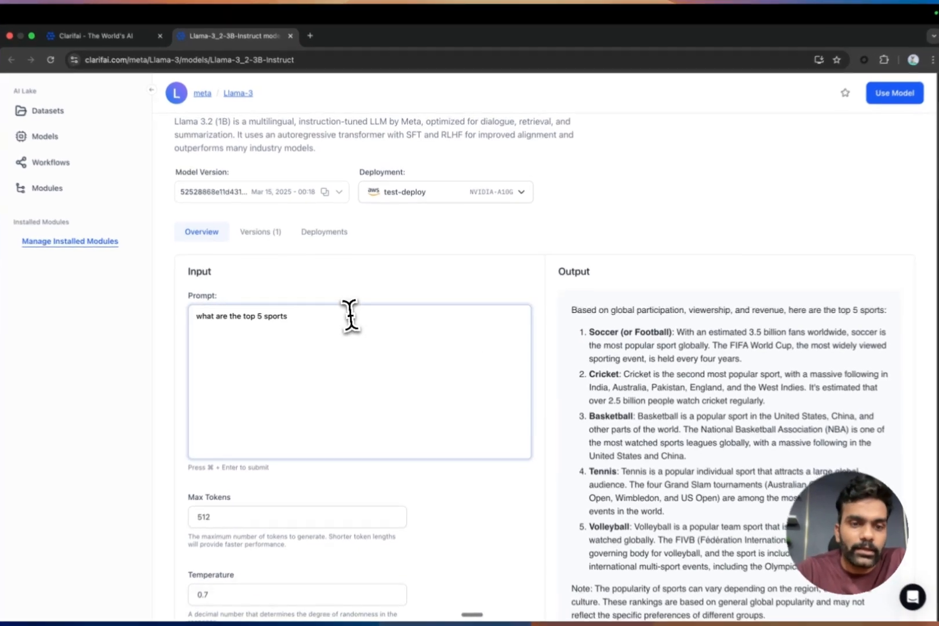
Step: Replace the prompt with "what are AI Agents", generate a response and read through the output
triple_click(347, 316)
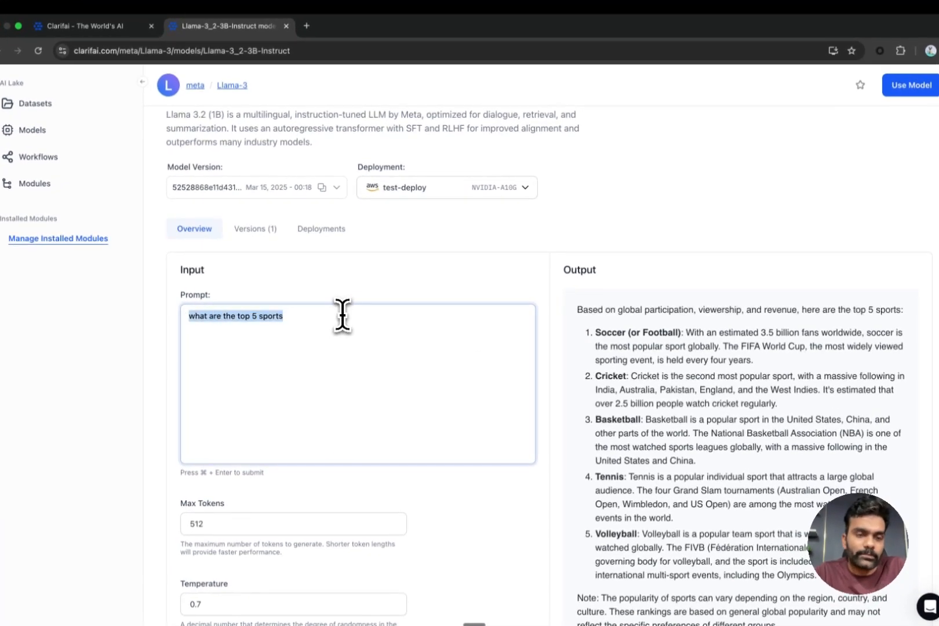
type("what ")
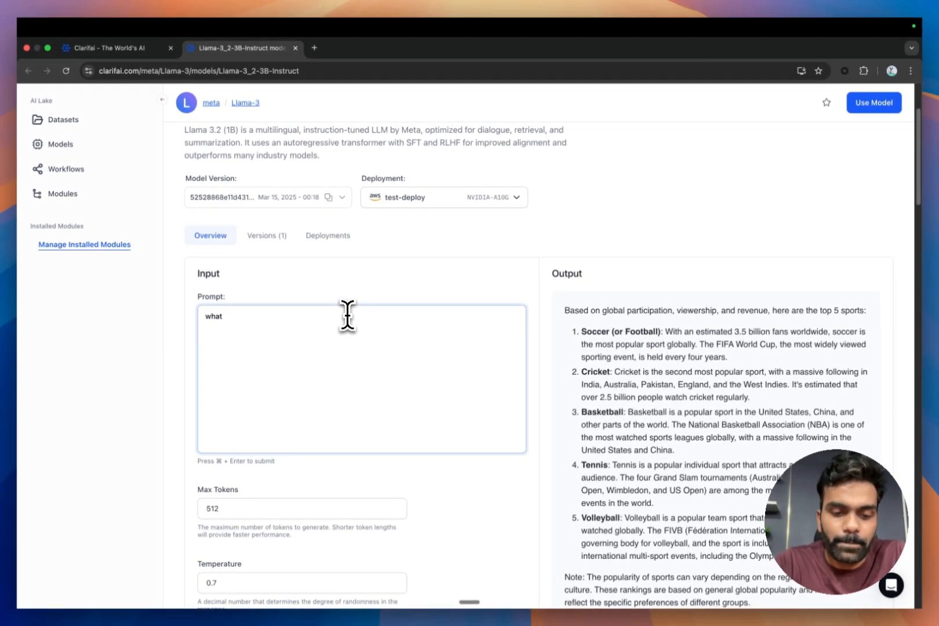
type("are AI Agents")
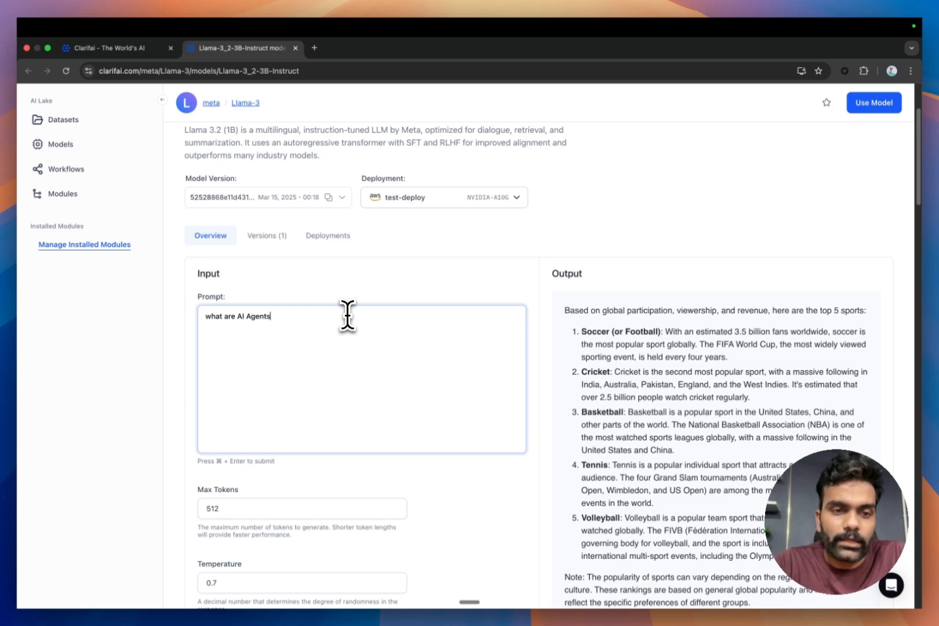
scroll(347, 315, "down", 5)
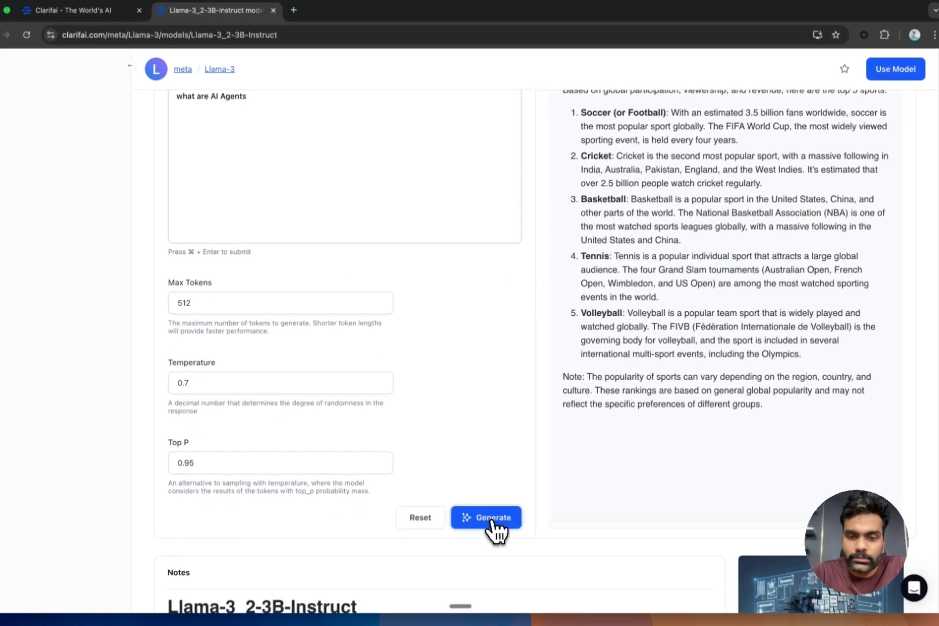
left_click(493, 517)
scroll(553, 328, "up", 3)
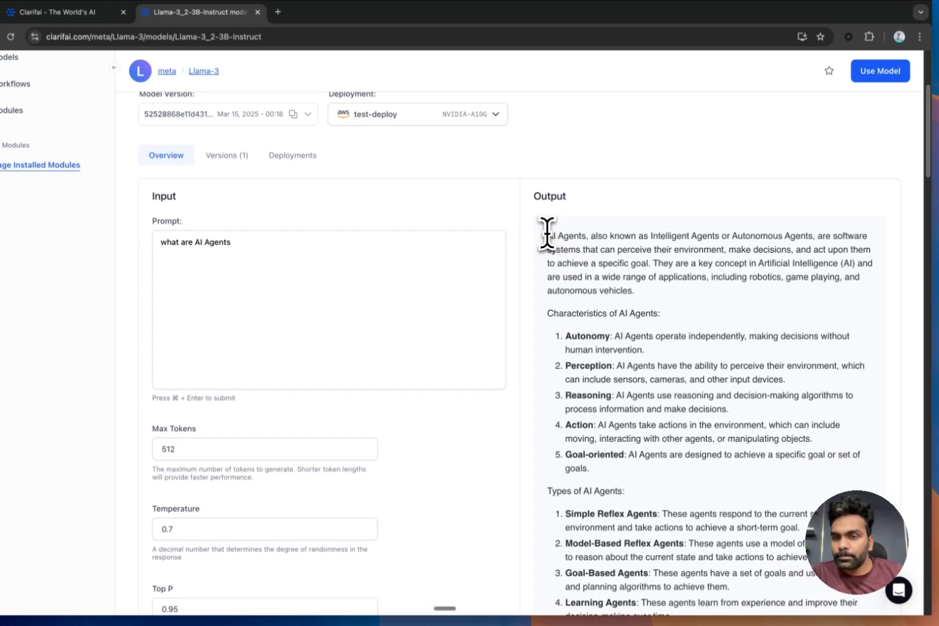
left_click_drag(565, 257, 682, 584)
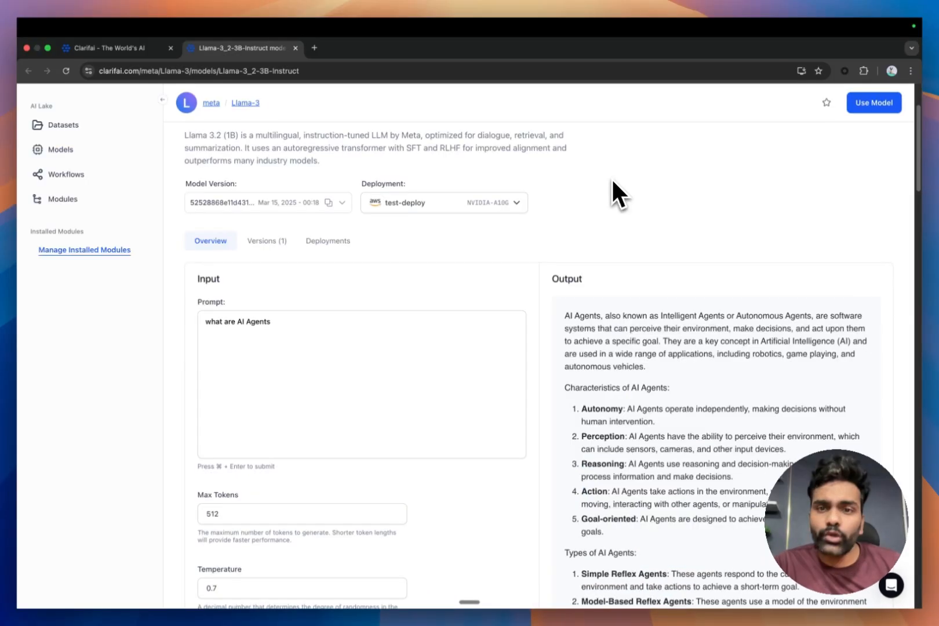